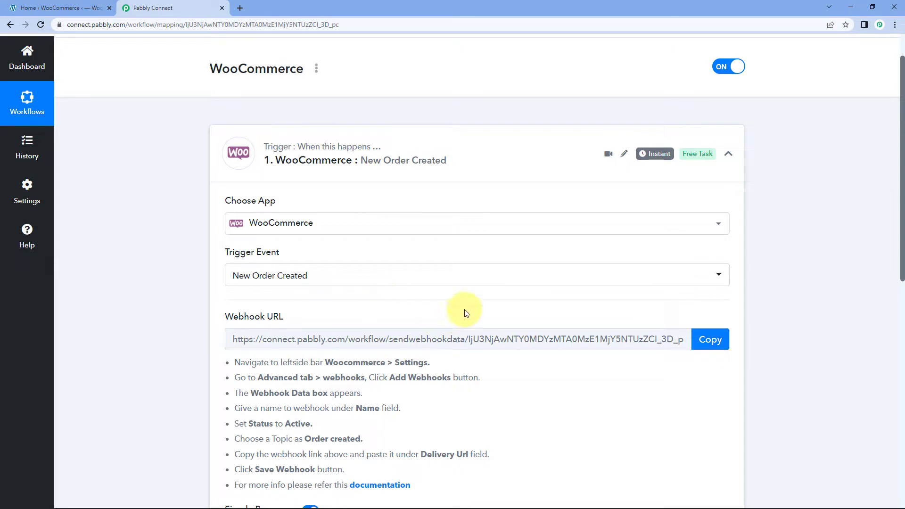
Copy the trigger's webhook URL and start adding a new webhook in WooCommerce's advanced settings
{"action": "left_click", "coordinate": [708, 339]}
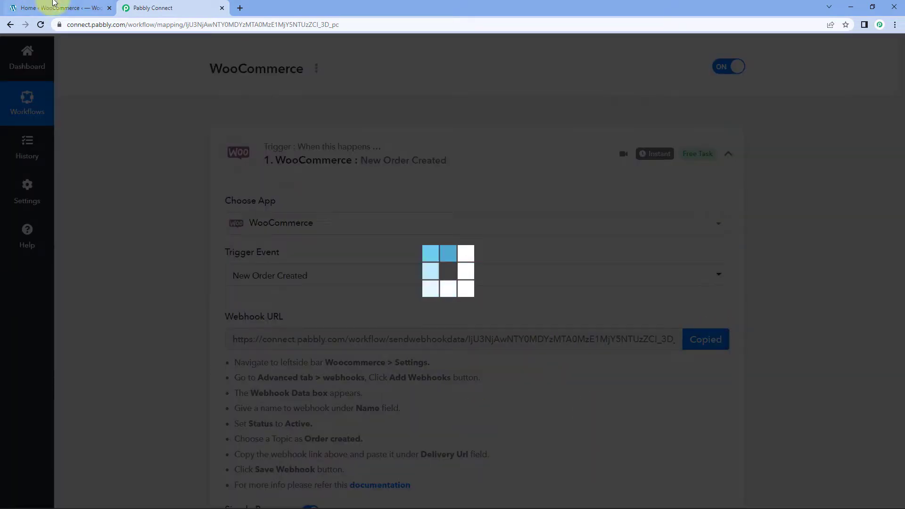
{"action": "left_click", "coordinate": [73, 6]}
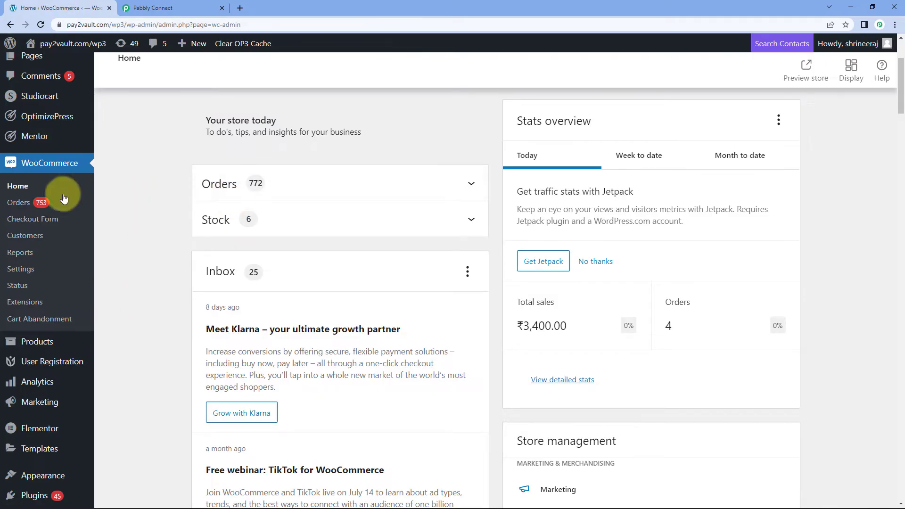
{"action": "left_click", "coordinate": [15, 269]}
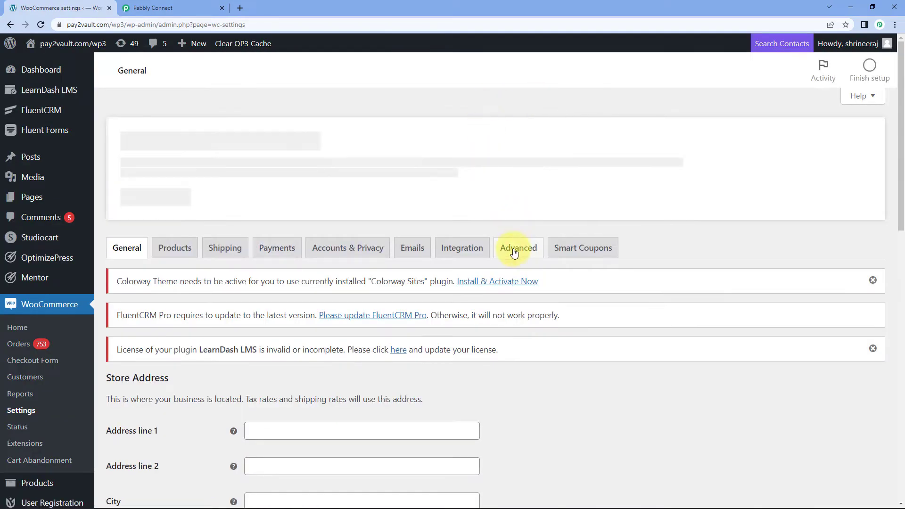
{"action": "left_click", "coordinate": [518, 251]}
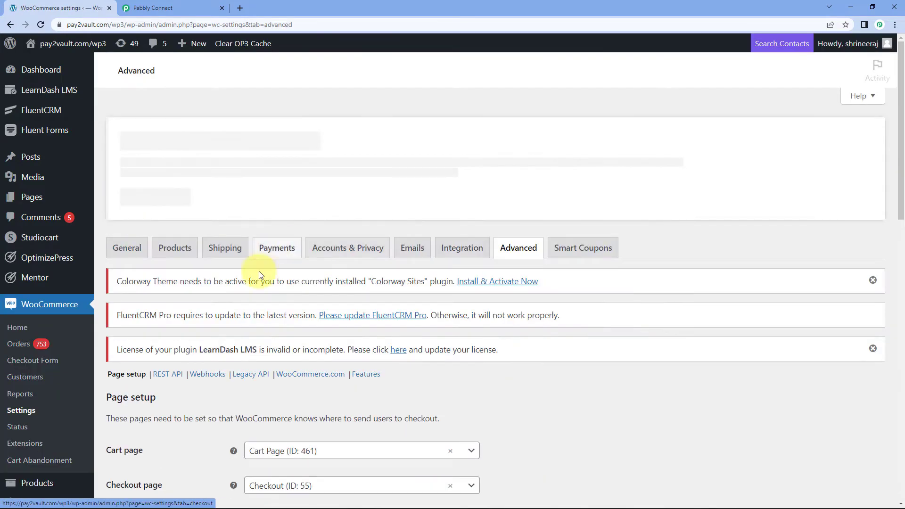
{"action": "scroll", "coordinate": [250, 282], "scroll_direction": "down", "scroll_amount": 1}
{"action": "left_click", "coordinate": [208, 327]}
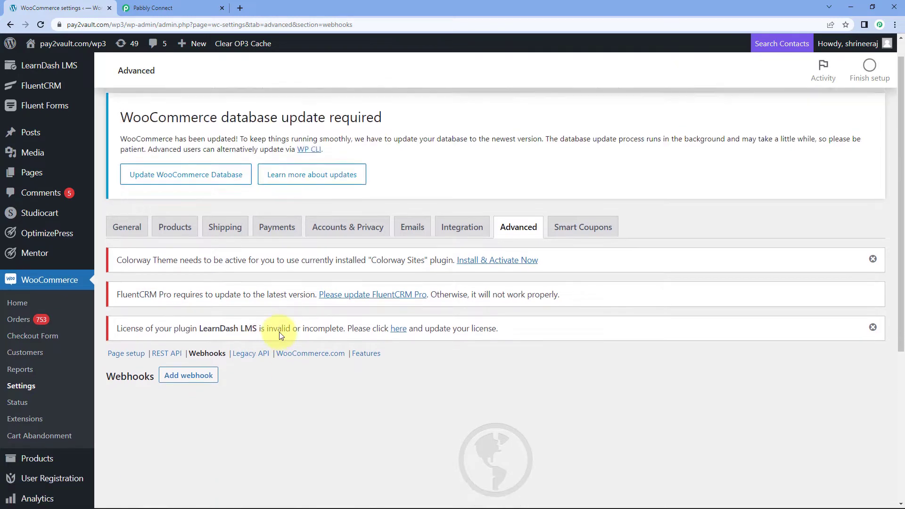
{"action": "scroll", "coordinate": [279, 334], "scroll_direction": "down", "scroll_amount": 1}
{"action": "left_click", "coordinate": [189, 306]}
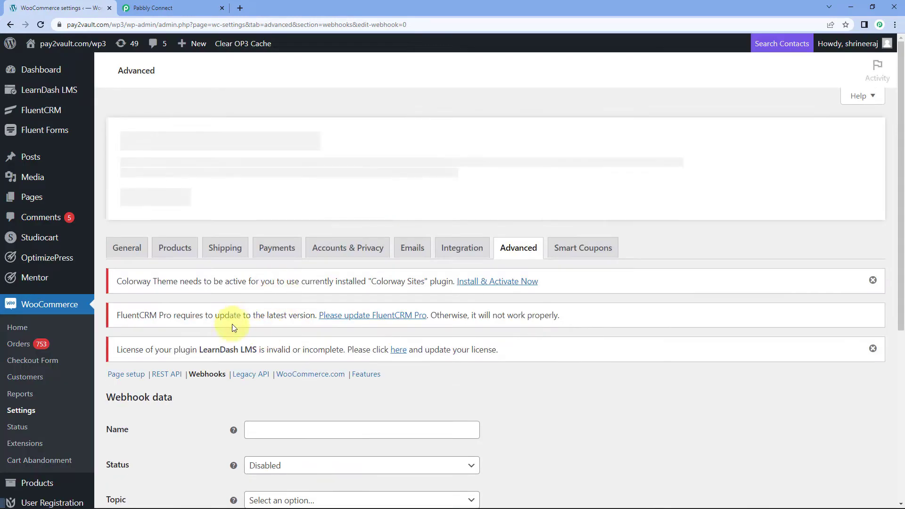
Name the webhook Pabbly Connect and set its status to Active
{"action": "scroll", "coordinate": [230, 326], "scroll_direction": "down", "scroll_amount": 1}
{"action": "scroll", "coordinate": [230, 330], "scroll_direction": "down", "scroll_amount": 3}
{"action": "left_click", "coordinate": [307, 198]}
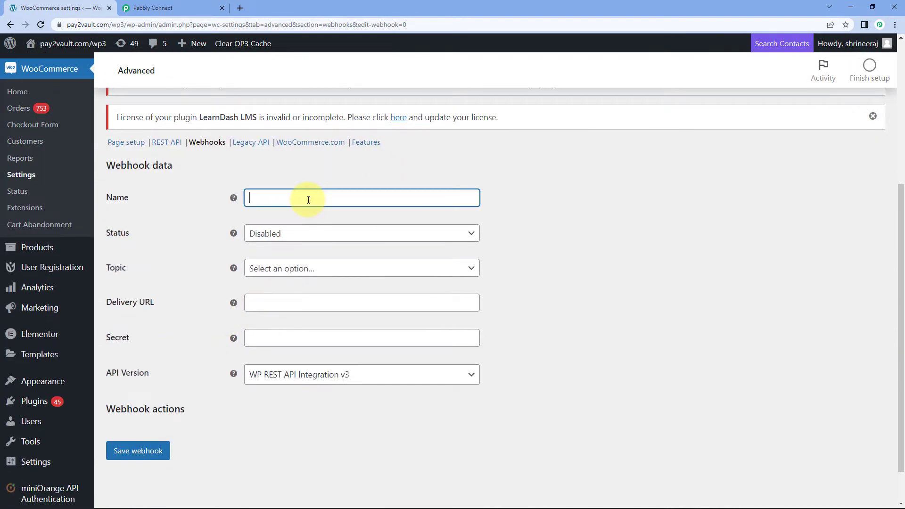
{"action": "type", "text": "Pabbly Connect"}
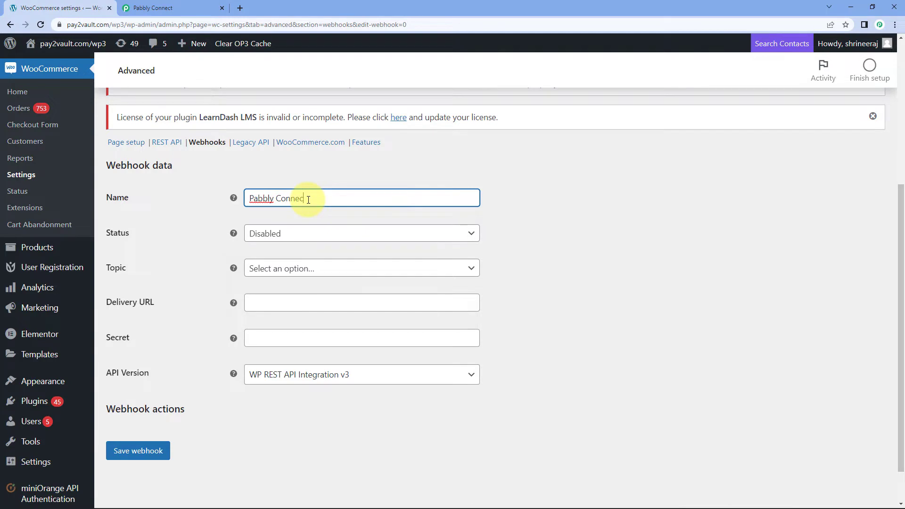
{"action": "left_click", "coordinate": [301, 234]}
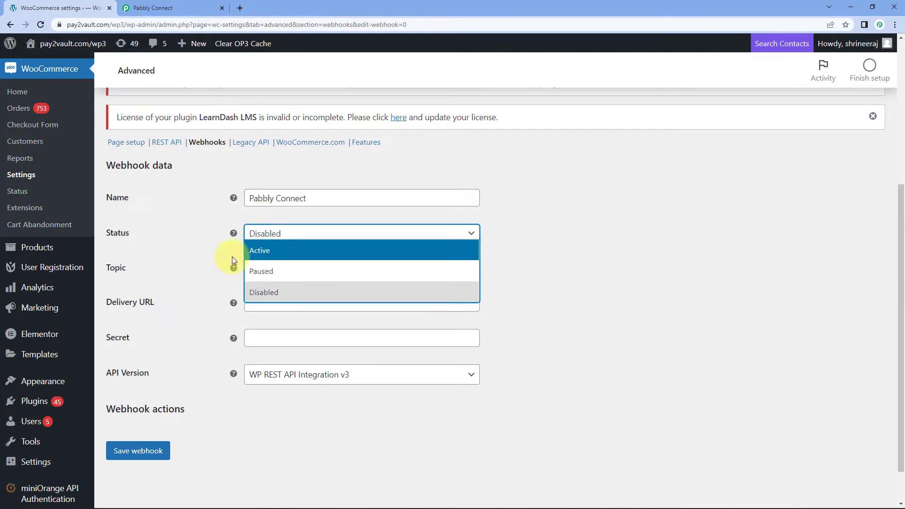
{"action": "left_click", "coordinate": [260, 247]}
Set the webhook's topic to Order created
{"action": "left_click", "coordinate": [313, 268]}
{"action": "scroll", "coordinate": [318, 334], "scroll_direction": "down", "scroll_amount": 1}
{"action": "scroll", "coordinate": [318, 334], "scroll_direction": "down", "scroll_amount": 2}
{"action": "left_click", "coordinate": [303, 339]}
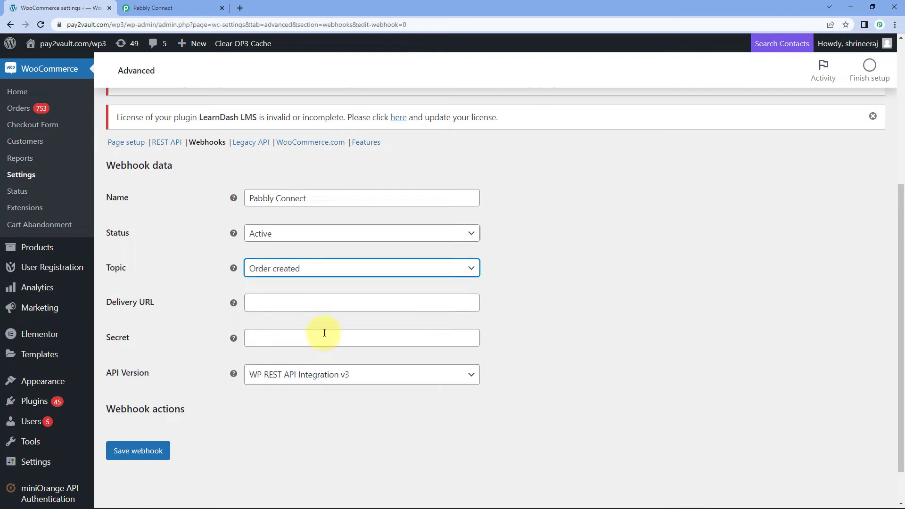
Paste the copied webhook URL as the delivery URL and save the webhook
{"action": "left_click", "coordinate": [272, 302]}
{"action": "right_click", "coordinate": [263, 301]}
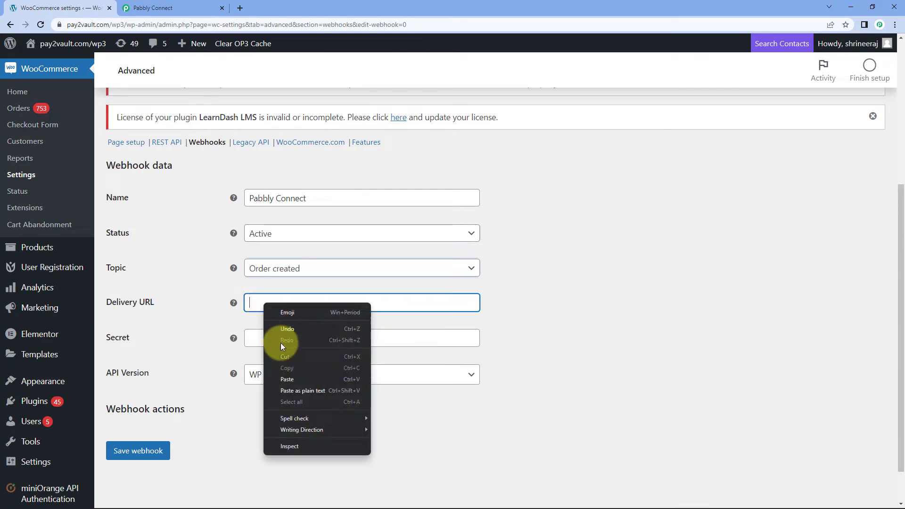
{"action": "left_click", "coordinate": [283, 378]}
{"action": "scroll", "coordinate": [337, 307], "scroll_direction": "down", "scroll_amount": 1}
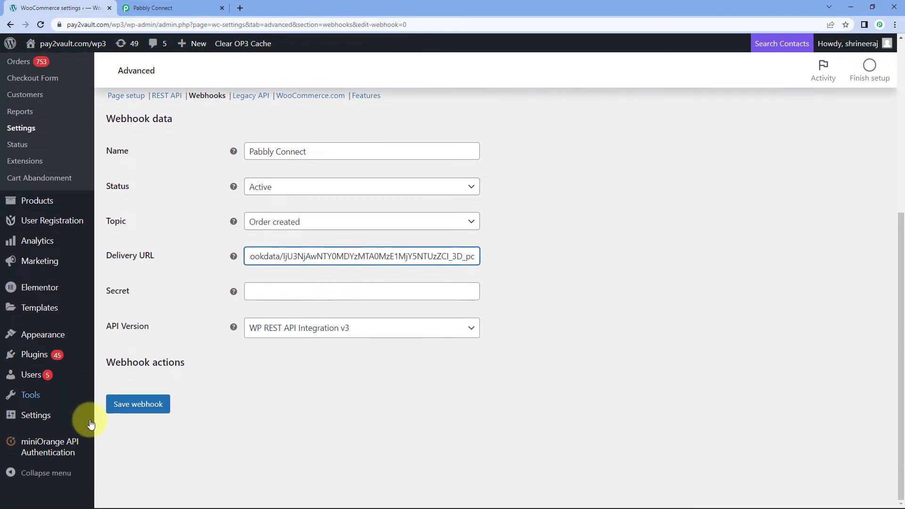
{"action": "left_click", "coordinate": [135, 408]}
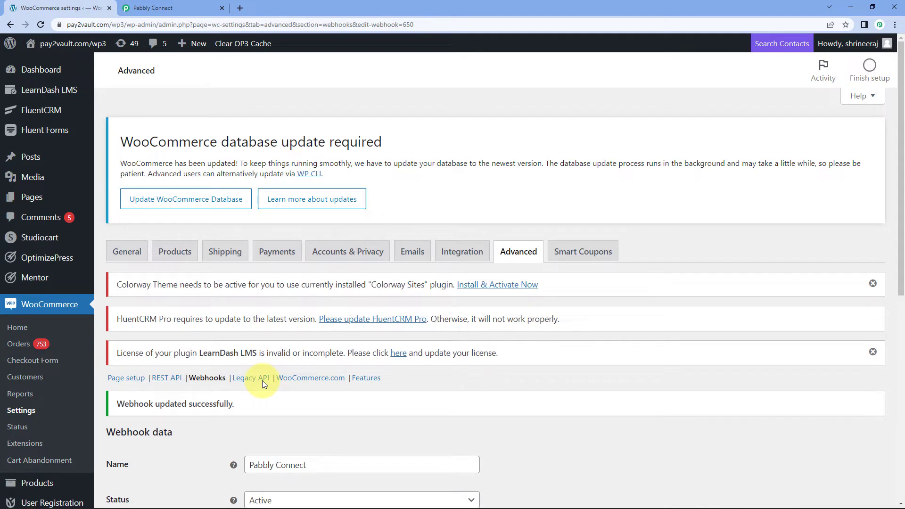
Switch to Pabbly Connect and start re-capturing the WooCommerce trigger's webhook response
{"action": "left_click", "coordinate": [183, 5]}
{"action": "left_click", "coordinate": [134, 326]}
{"action": "scroll", "coordinate": [173, 313], "scroll_direction": "down", "scroll_amount": 2}
{"action": "scroll", "coordinate": [176, 306], "scroll_direction": "down", "scroll_amount": 3}
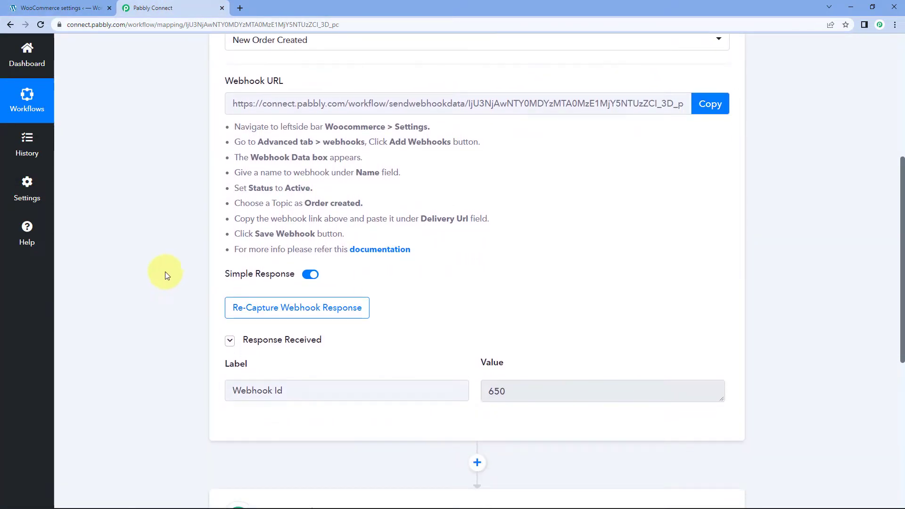
{"action": "left_click", "coordinate": [275, 313]}
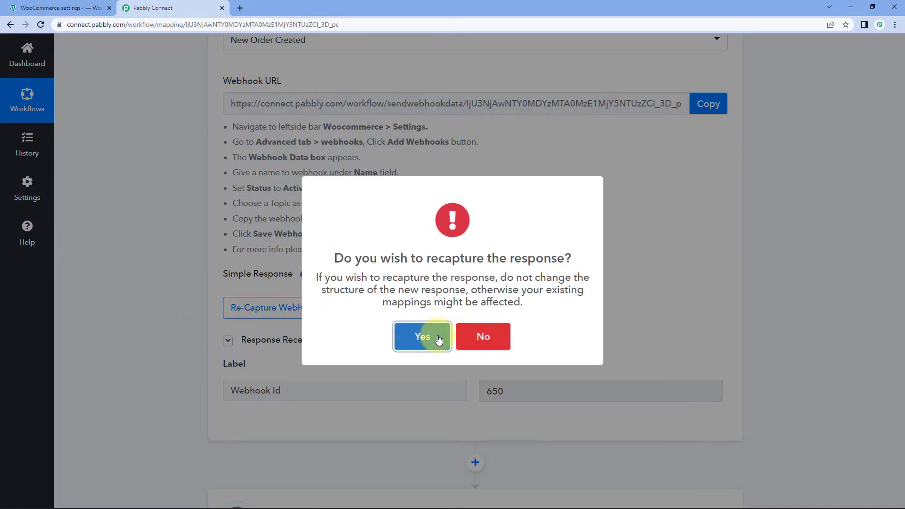
{"action": "left_click", "coordinate": [417, 338]}
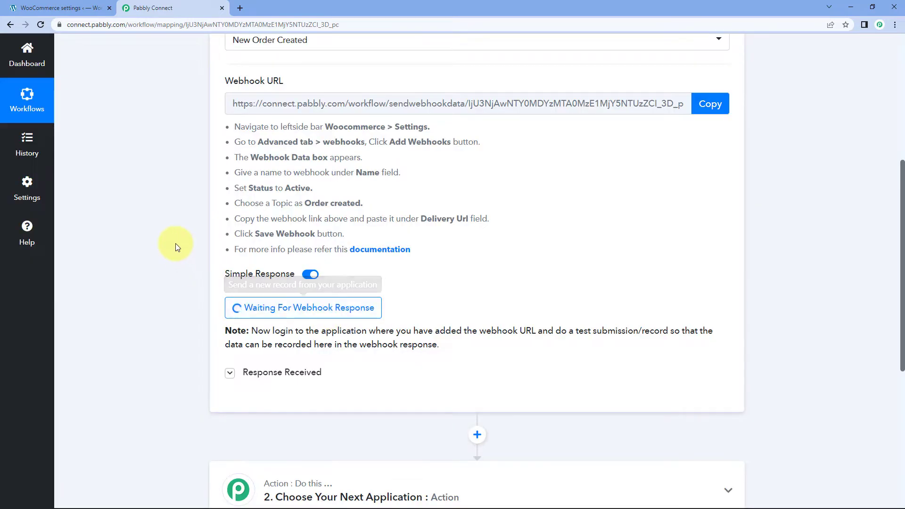
Open the WooCommerce store in a new tab and add the Dashing Black T-shirt to the cart
{"action": "left_click", "coordinate": [22, 11]}
{"action": "mouse_move", "coordinate": [48, 44]}
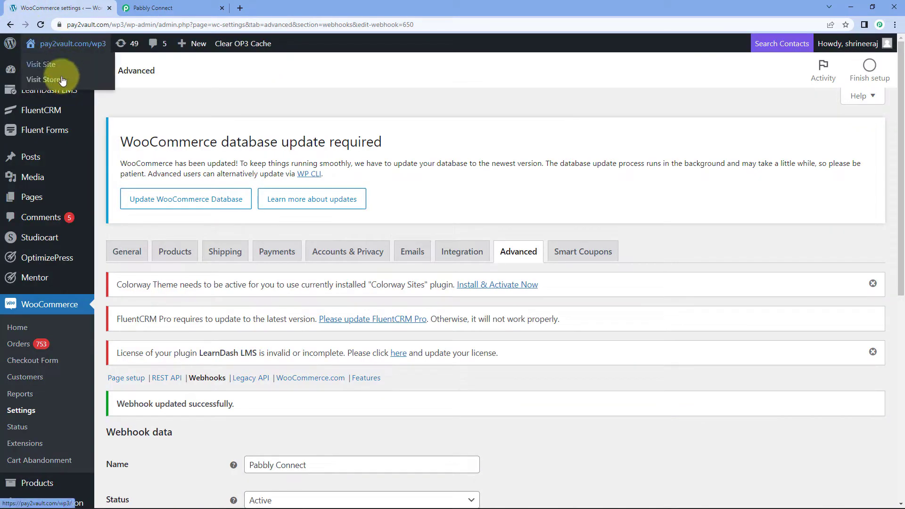
{"action": "right_click", "coordinate": [53, 79]}
{"action": "left_click", "coordinate": [88, 88]}
{"action": "left_click", "coordinate": [174, 5]}
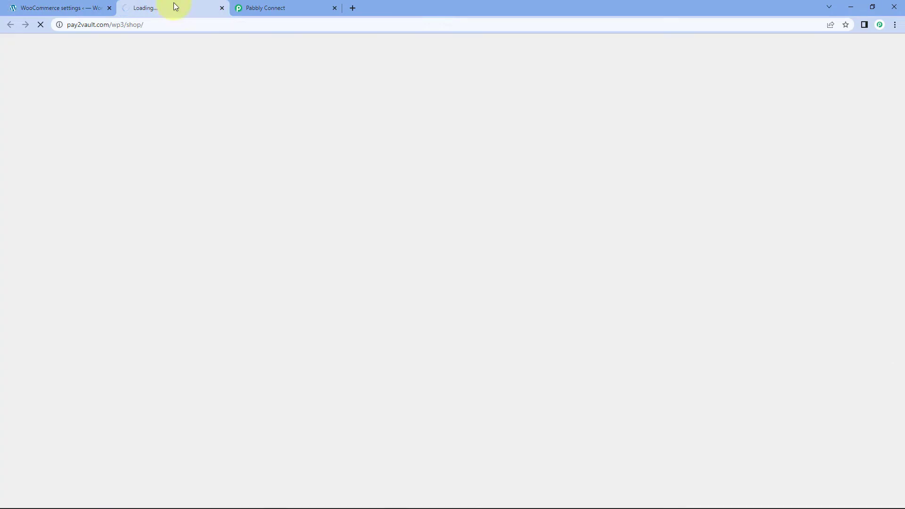
{"action": "scroll", "coordinate": [315, 181], "scroll_direction": "down", "scroll_amount": 3}
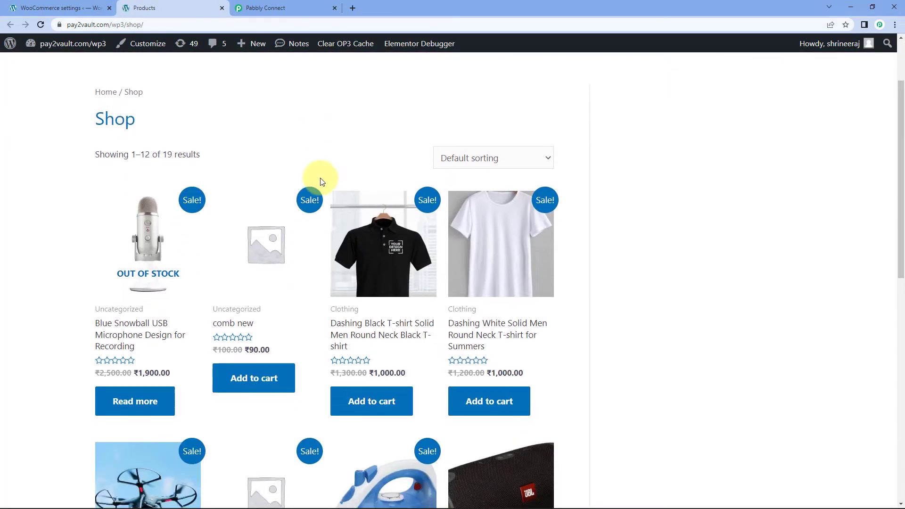
{"action": "left_click", "coordinate": [356, 356]}
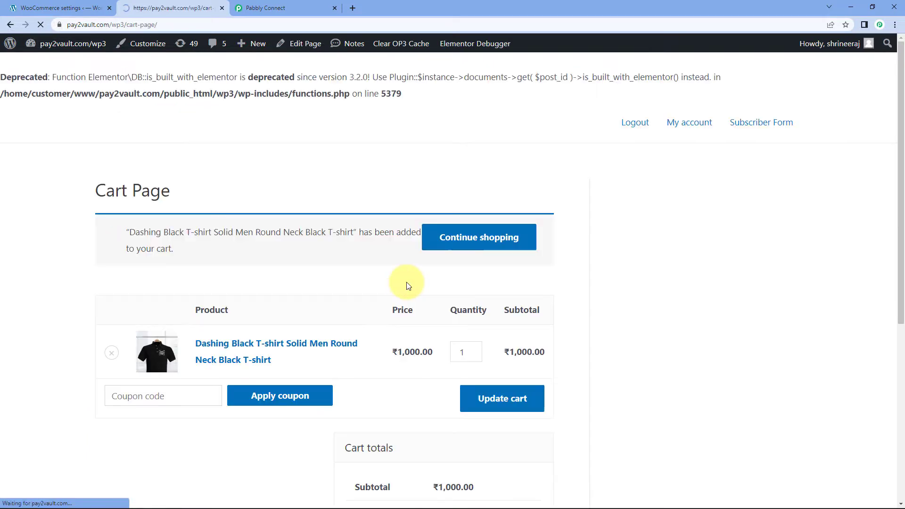
Proceed to checkout and place the test order with the prefilled billing details and cash on delivery
{"action": "scroll", "coordinate": [408, 285], "scroll_direction": "down", "scroll_amount": 6}
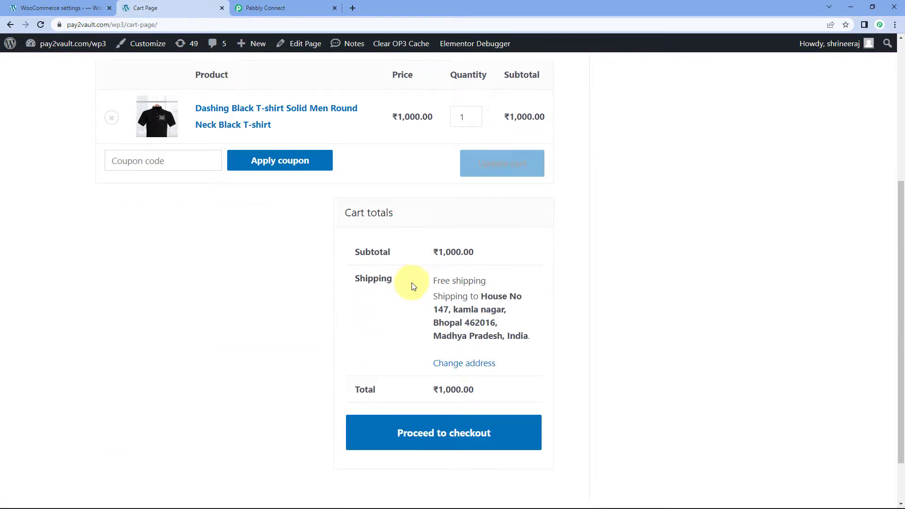
{"action": "left_click", "coordinate": [452, 375]}
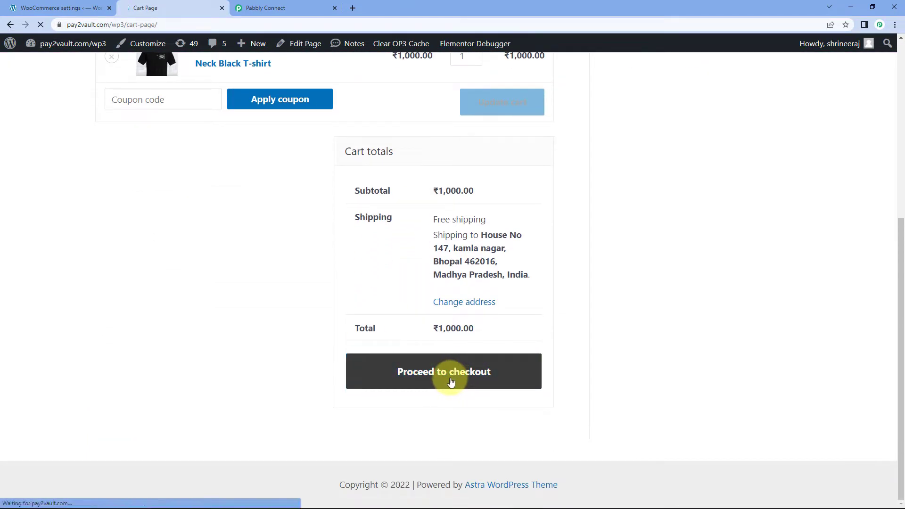
{"action": "scroll", "coordinate": [448, 375], "scroll_direction": "down", "scroll_amount": 2}
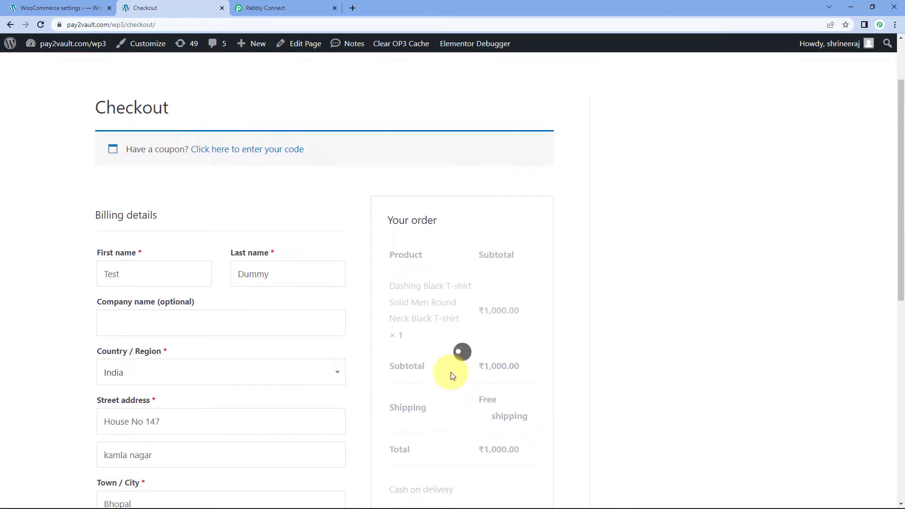
{"action": "scroll", "coordinate": [312, 263], "scroll_direction": "down", "scroll_amount": 1}
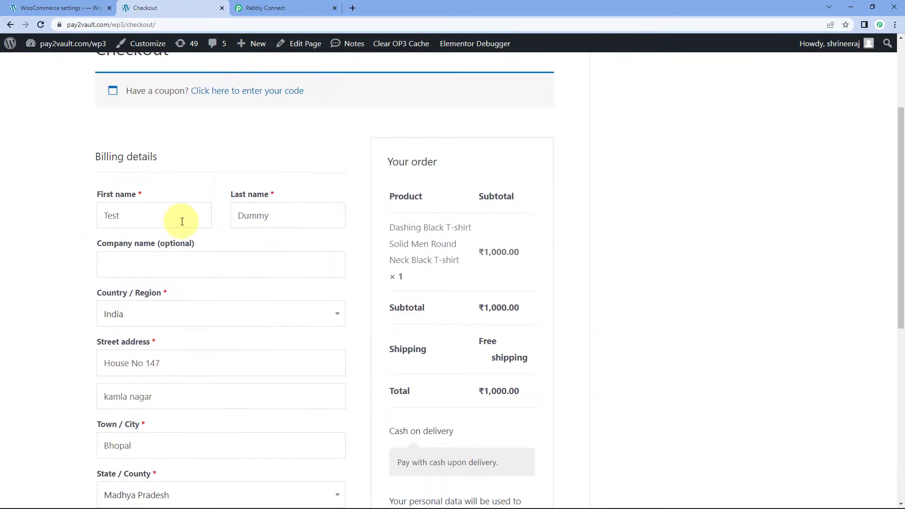
{"action": "double_click", "coordinate": [148, 215]}
{"action": "left_click_drag", "start_coordinate": [347, 214], "coordinate": [222, 216]}
{"action": "left_click", "coordinate": [200, 174]}
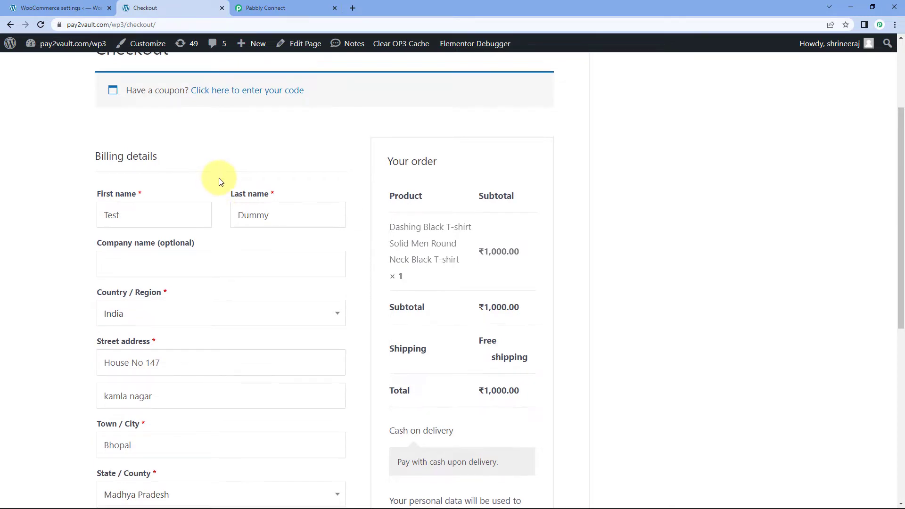
{"action": "scroll", "coordinate": [192, 253], "scroll_direction": "down", "scroll_amount": 5}
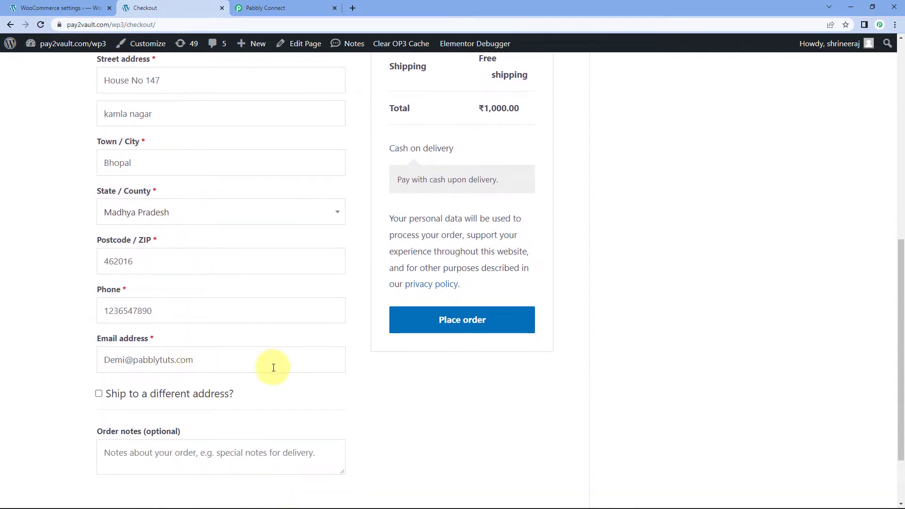
{"action": "left_click", "coordinate": [436, 323]}
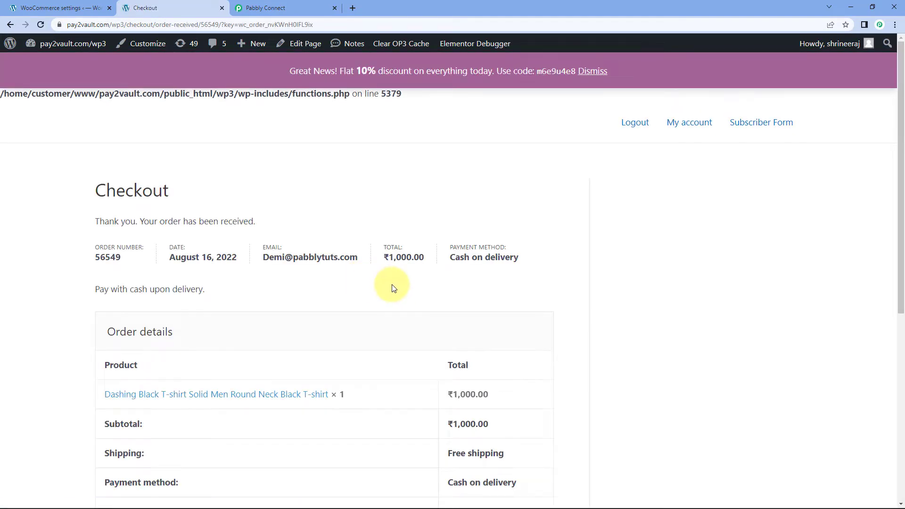
Review the order confirmation details and examine the order data captured by the webhook in Pabbly Connect
{"action": "scroll", "coordinate": [393, 288], "scroll_direction": "down", "scroll_amount": 3}
{"action": "scroll", "coordinate": [393, 288], "scroll_direction": "down", "scroll_amount": 2}
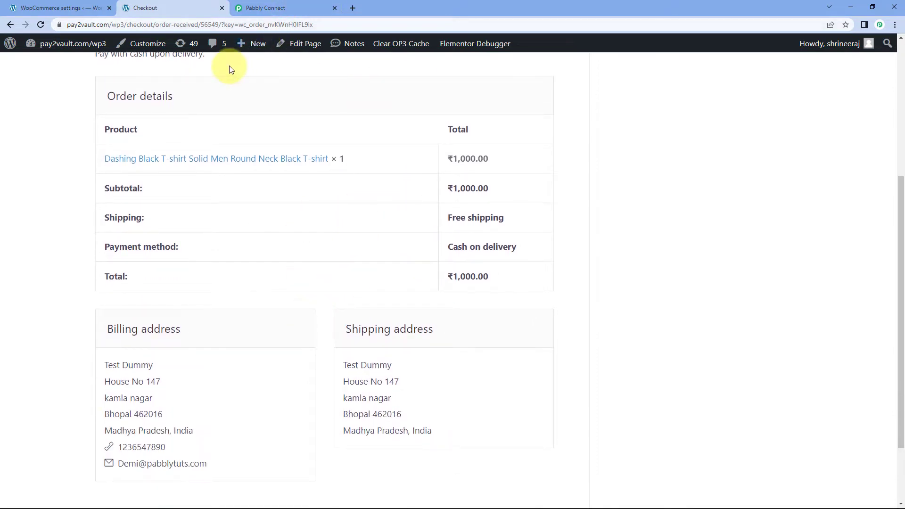
{"action": "left_click", "coordinate": [296, 7]}
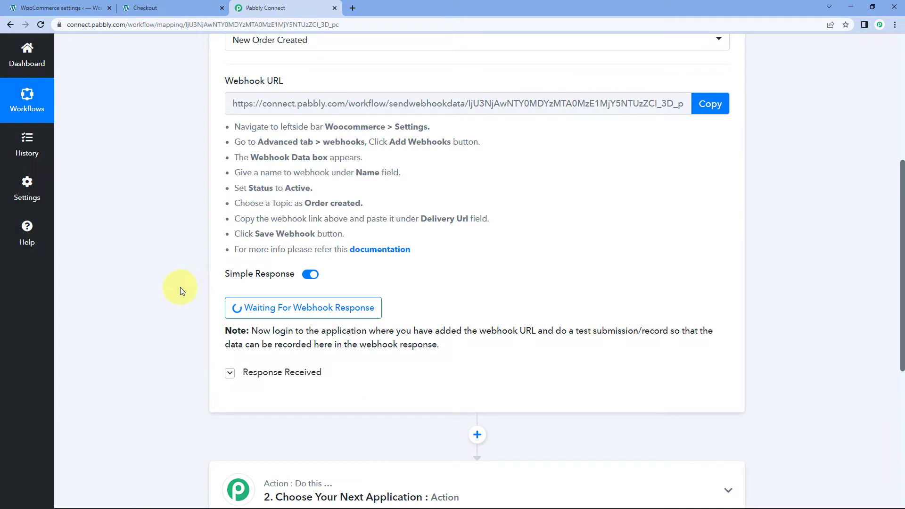
{"action": "scroll", "coordinate": [199, 276], "scroll_direction": "down", "scroll_amount": 1}
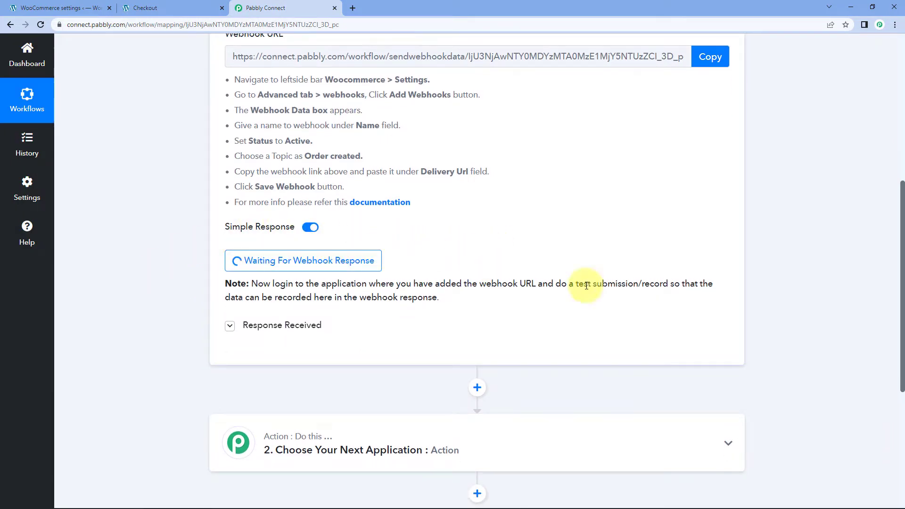
{"action": "mouse_move", "coordinate": [866, 500]}
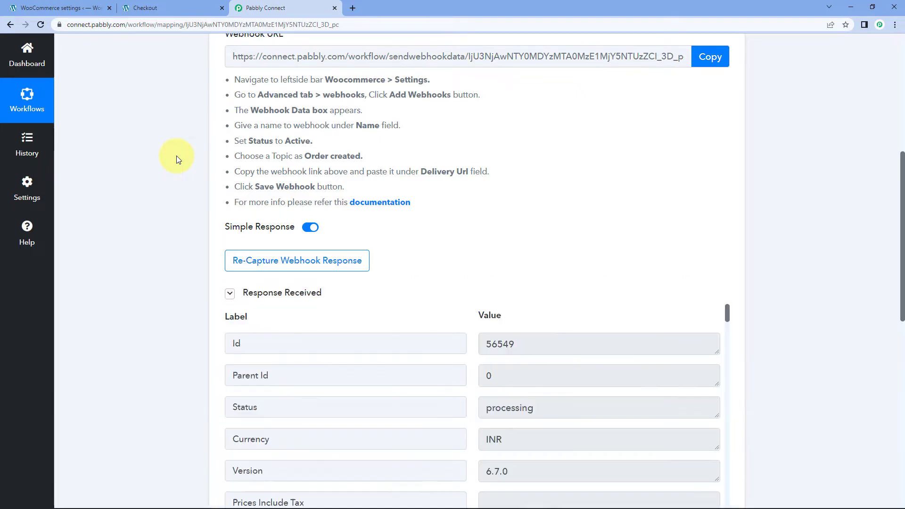
{"action": "scroll", "coordinate": [239, 307], "scroll_direction": "down", "scroll_amount": 1}
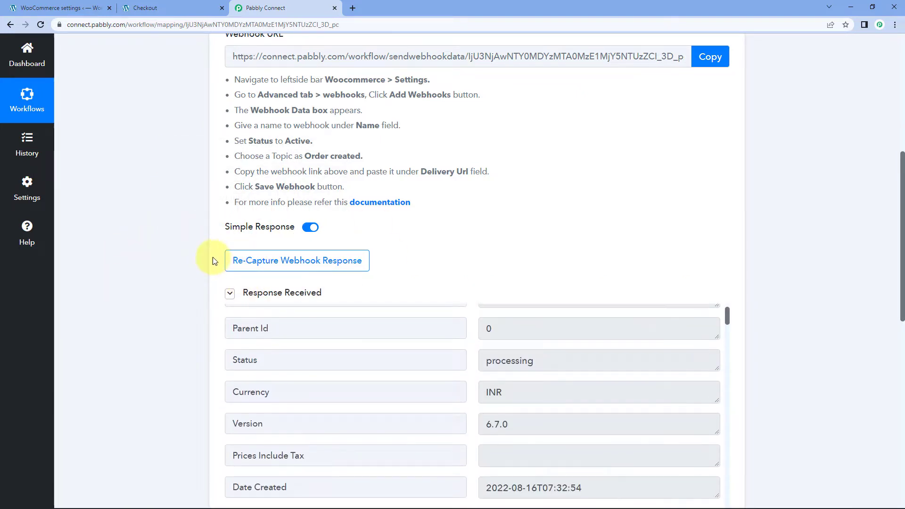
{"action": "scroll", "coordinate": [212, 259], "scroll_direction": "down", "scroll_amount": 2}
{"action": "scroll", "coordinate": [413, 219], "scroll_direction": "up", "scroll_amount": 1}
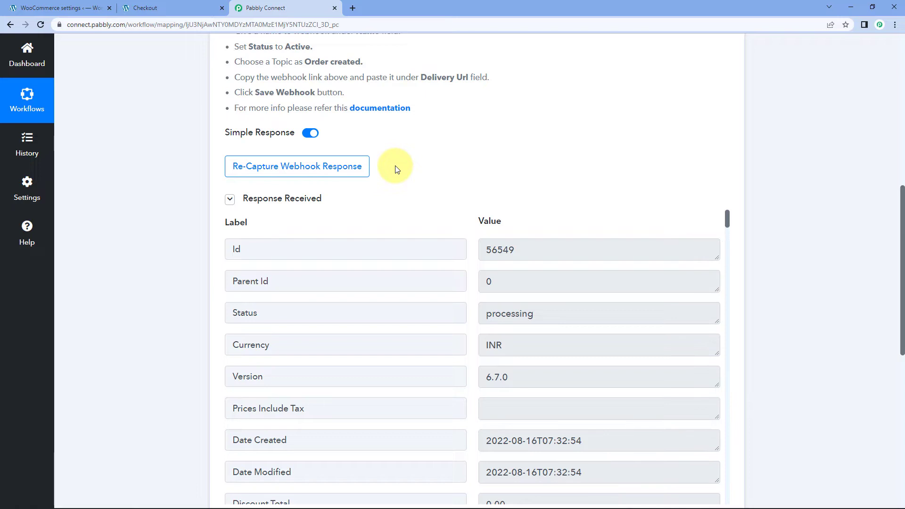
Switch to the WordPress admin and open WooCommerce's Status page
{"action": "left_click", "coordinate": [83, 7]}
{"action": "scroll", "coordinate": [4, 325], "scroll_direction": "down", "scroll_amount": 1}
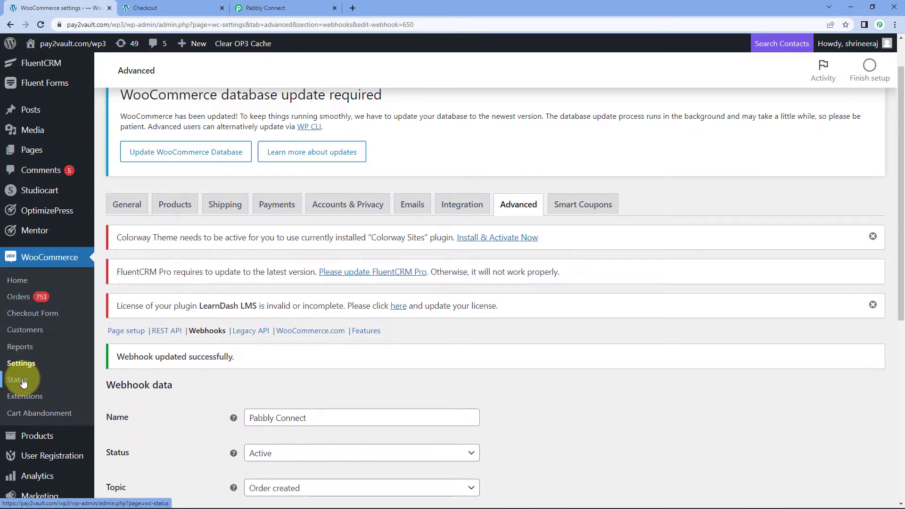
{"action": "left_click", "coordinate": [23, 383]}
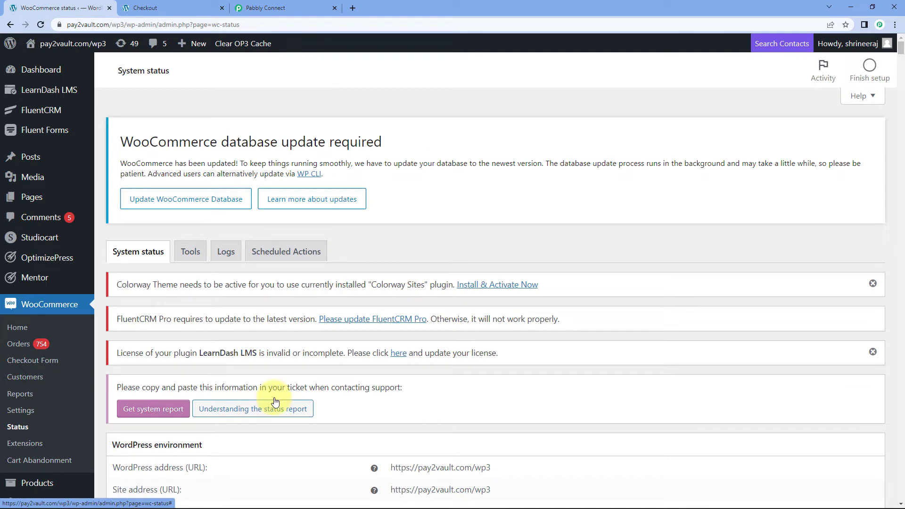
Open WooCommerce's logs and view the webhooks-delivery log dated 2022-08-16
{"action": "scroll", "coordinate": [212, 188], "scroll_direction": "down", "scroll_amount": 3}
{"action": "left_click", "coordinate": [226, 114]}
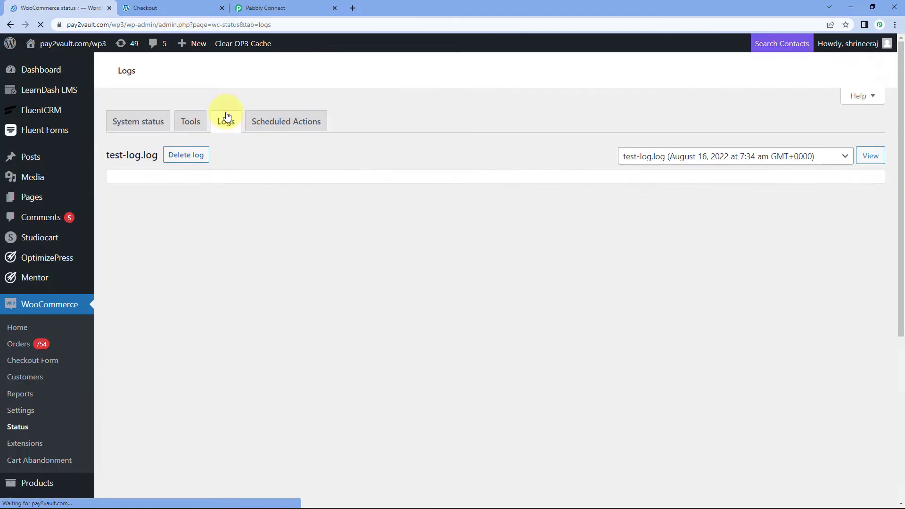
{"action": "scroll", "coordinate": [382, 376], "scroll_direction": "down", "scroll_amount": 1}
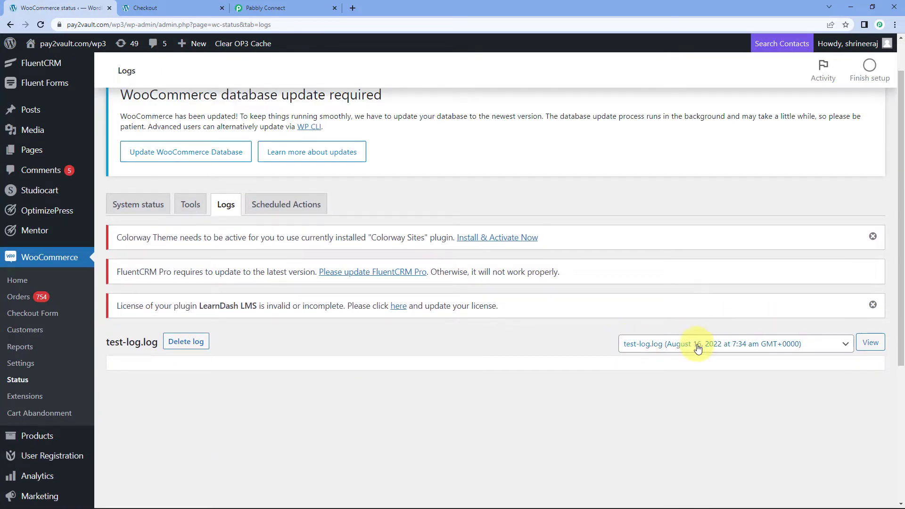
{"action": "left_click", "coordinate": [816, 342]}
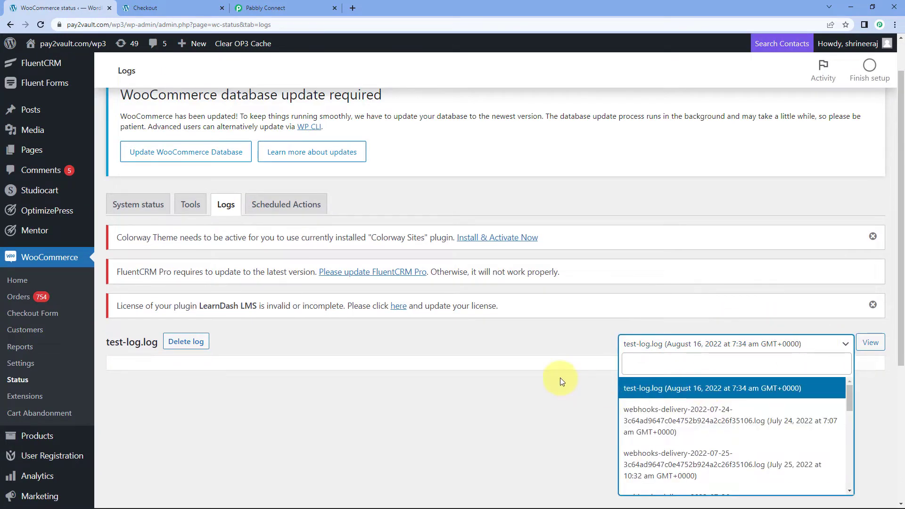
{"action": "scroll", "coordinate": [572, 381], "scroll_direction": "down", "scroll_amount": 1}
{"action": "scroll", "coordinate": [739, 357], "scroll_direction": "down", "scroll_amount": 10}
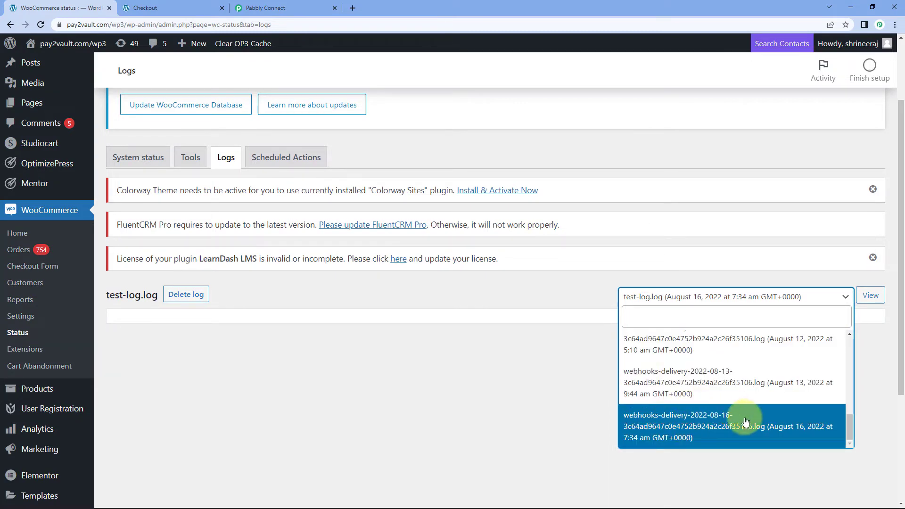
{"action": "left_click", "coordinate": [745, 422]}
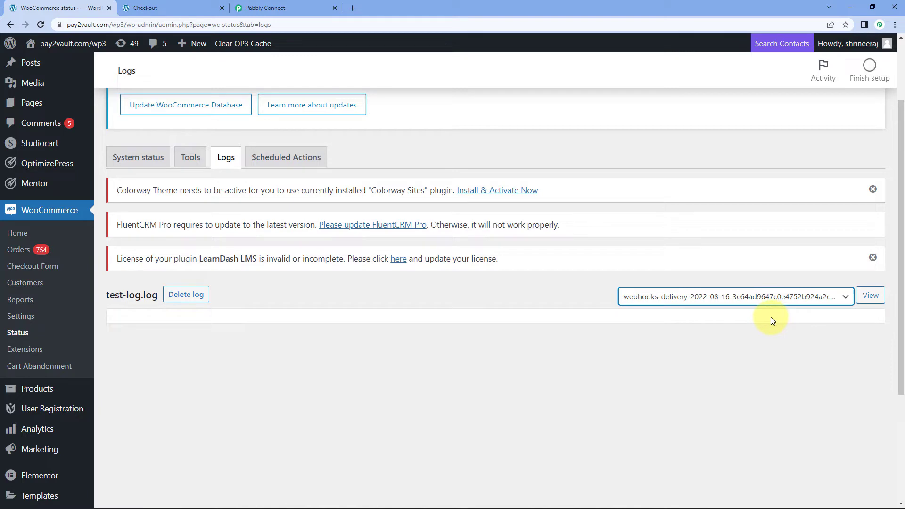
{"action": "left_click", "coordinate": [882, 300]}
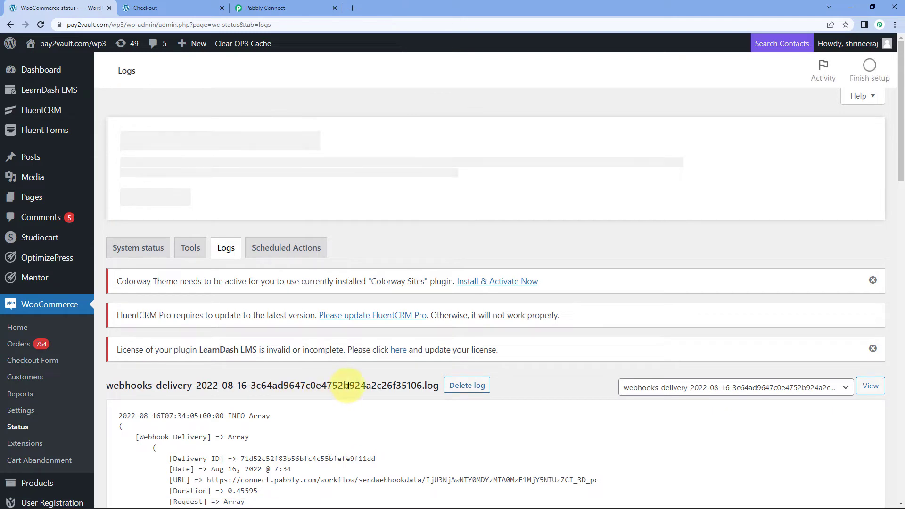
Read through the webhook delivery log, from the request headers and body to the response section
{"action": "scroll", "coordinate": [348, 384], "scroll_direction": "down", "scroll_amount": 1}
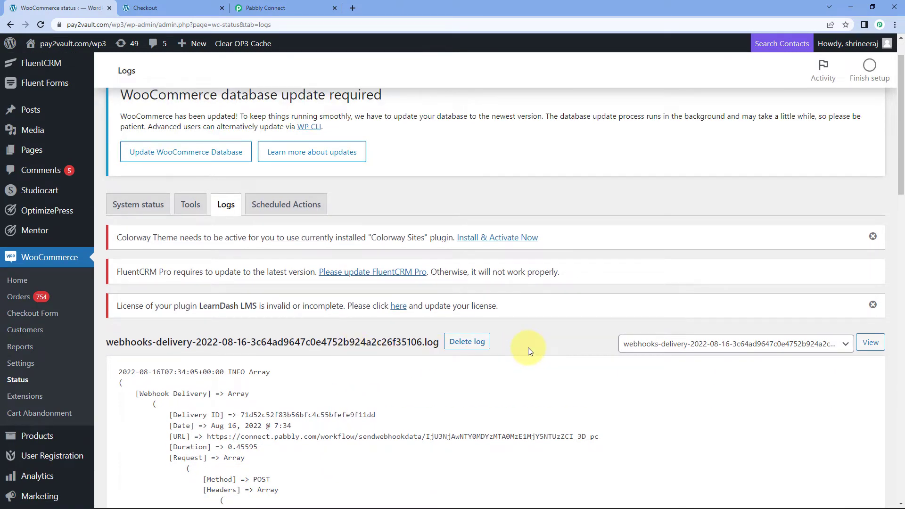
{"action": "scroll", "coordinate": [528, 347], "scroll_direction": "down", "scroll_amount": 4}
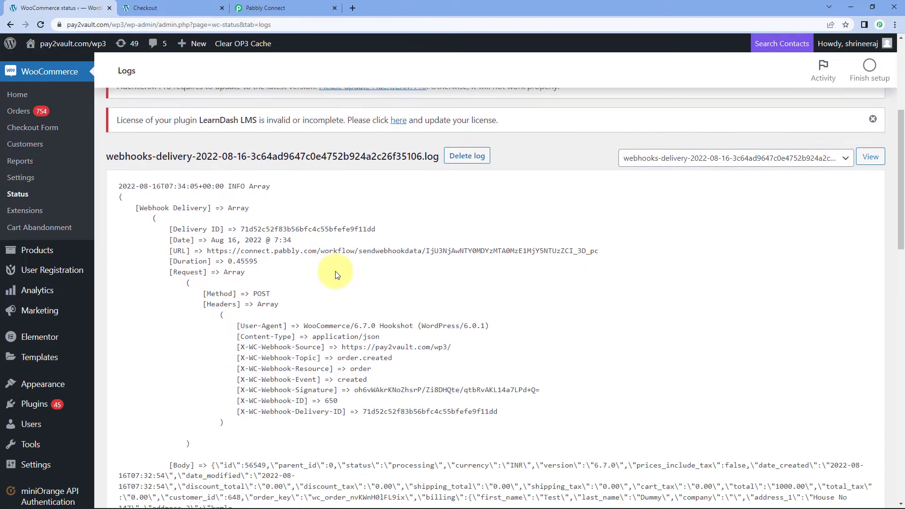
{"action": "scroll", "coordinate": [341, 262], "scroll_direction": "down", "scroll_amount": 3}
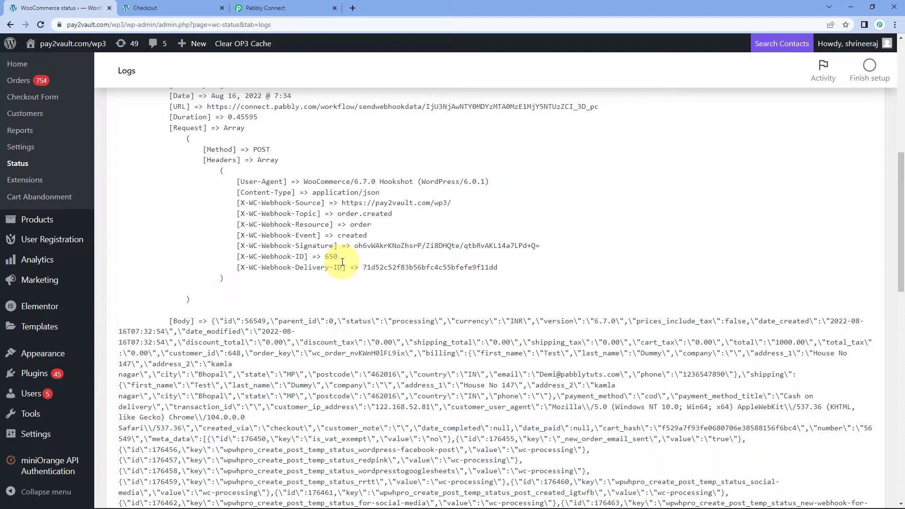
{"action": "scroll", "coordinate": [342, 261], "scroll_direction": "down", "scroll_amount": 15}
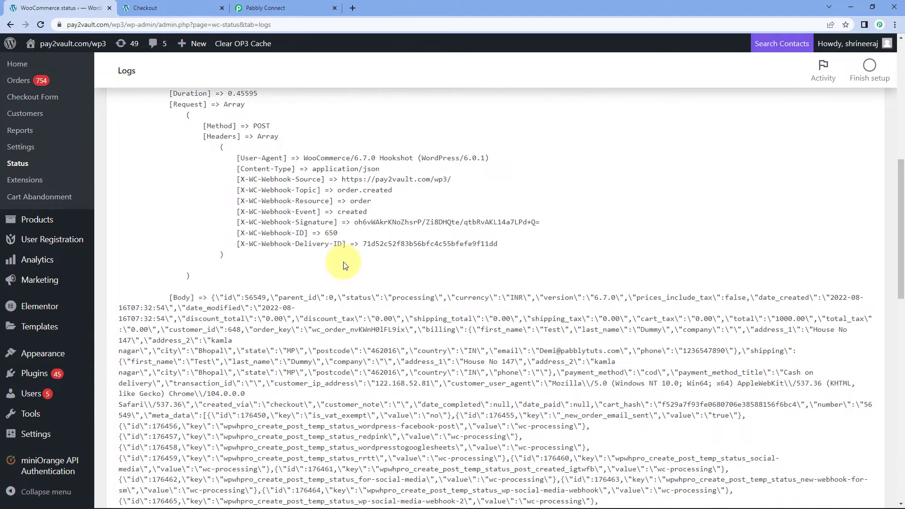
{"action": "scroll", "coordinate": [343, 262], "scroll_direction": "down", "scroll_amount": 2}
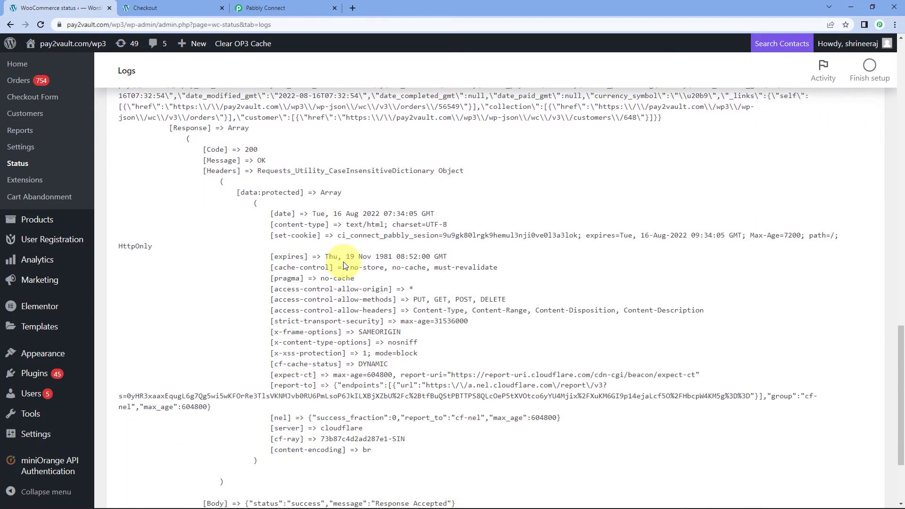
{"action": "scroll", "coordinate": [343, 262], "scroll_direction": "up", "scroll_amount": 20}
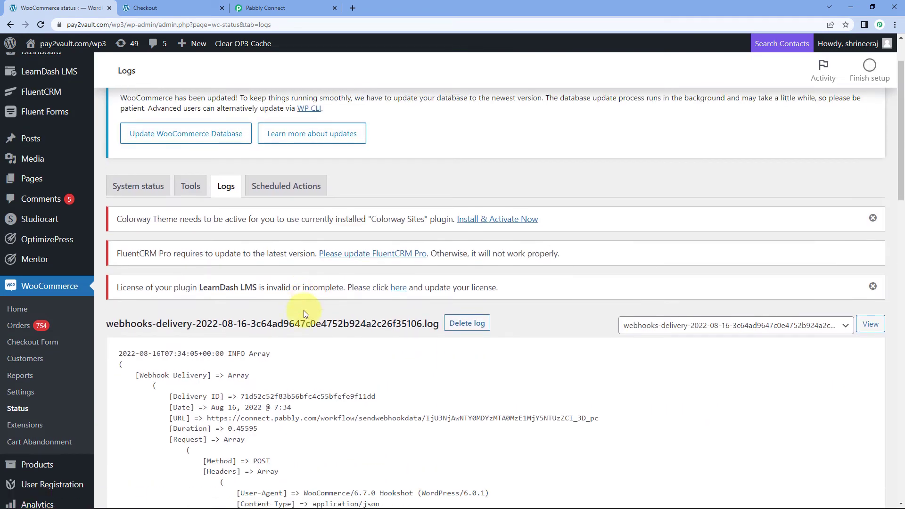
{"action": "scroll", "coordinate": [302, 311], "scroll_direction": "down", "scroll_amount": 3}
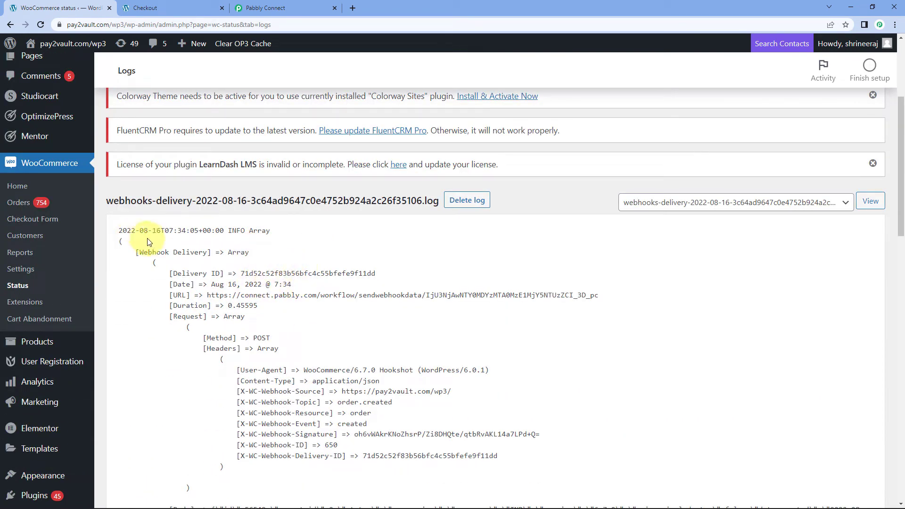
Check the Webhook Delivery entry and its delivery date at the start of the log
{"action": "left_click_drag", "start_coordinate": [140, 252], "coordinate": [202, 254]}
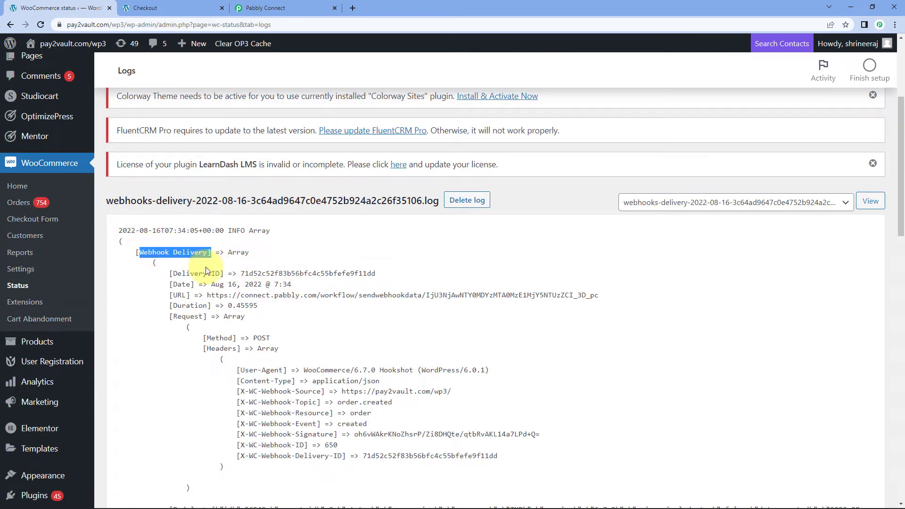
{"action": "left_click", "coordinate": [207, 272]}
{"action": "left_click_drag", "start_coordinate": [212, 286], "coordinate": [293, 286]}
{"action": "left_click", "coordinate": [295, 287]}
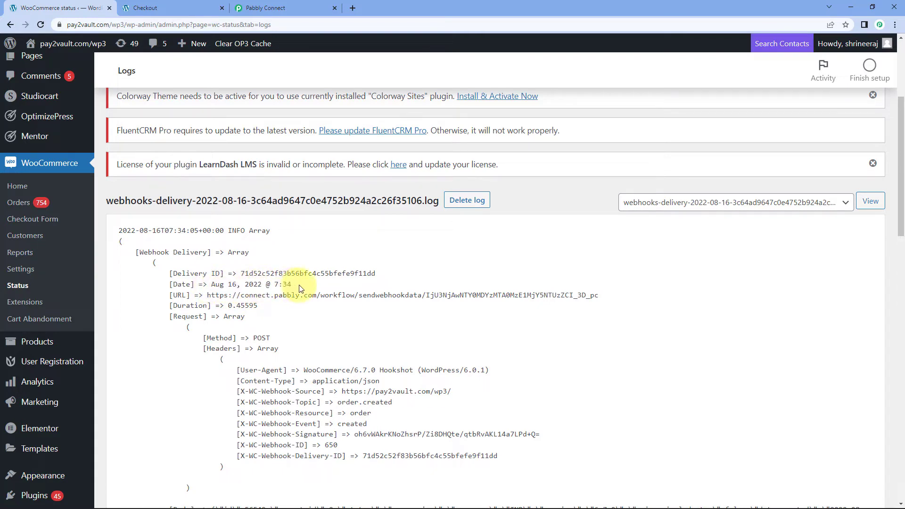
Compare the delivery URL in the log with the trigger's webhook URL in Pabbly Connect, and return to the log
{"action": "left_click_drag", "start_coordinate": [207, 295], "coordinate": [598, 296]}
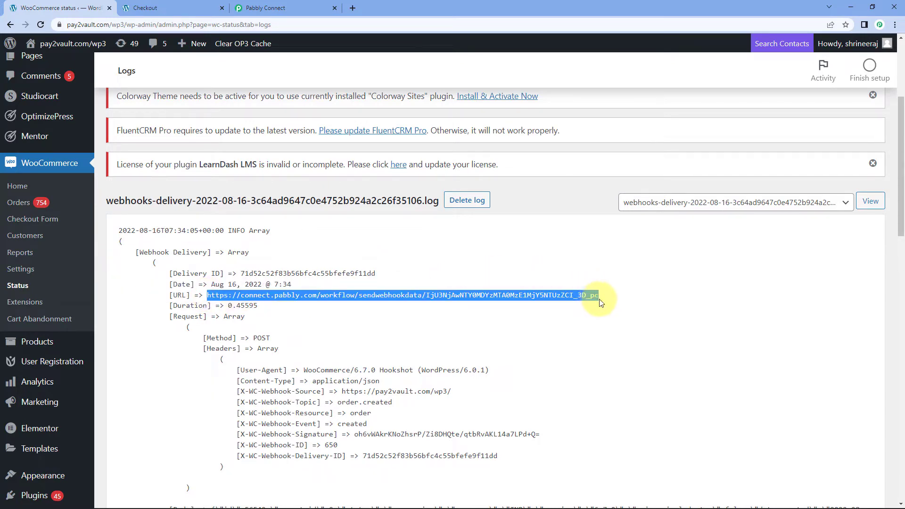
{"action": "left_click", "coordinate": [353, 283]}
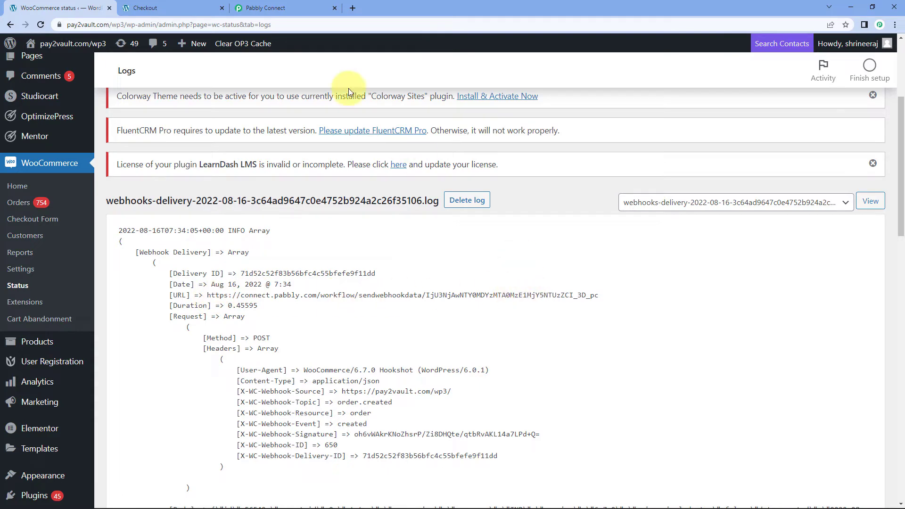
{"action": "left_click", "coordinate": [297, 8]}
{"action": "scroll", "coordinate": [400, 216], "scroll_direction": "up", "scroll_amount": 4}
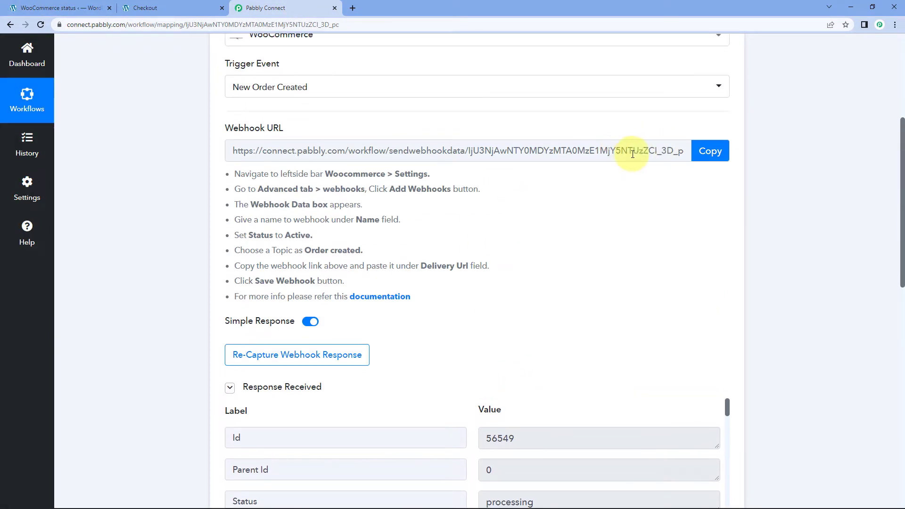
{"action": "left_click", "coordinate": [70, 8]}
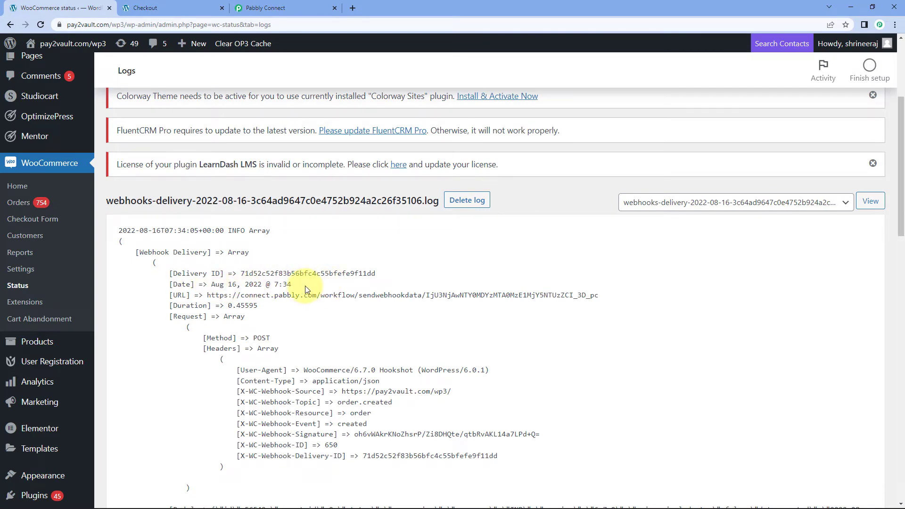
Examine the date and time of the webhook delivery in the log
{"action": "mouse_move", "coordinate": [892, 506]}
{"action": "left_click_drag", "start_coordinate": [296, 286], "coordinate": [275, 284]}
{"action": "left_click", "coordinate": [211, 283]}
{"action": "left_click_drag", "start_coordinate": [211, 285], "coordinate": [293, 287]}
Locate the order ID in the request body of the webhook delivery log
{"action": "scroll", "coordinate": [238, 317], "scroll_direction": "down", "scroll_amount": 2}
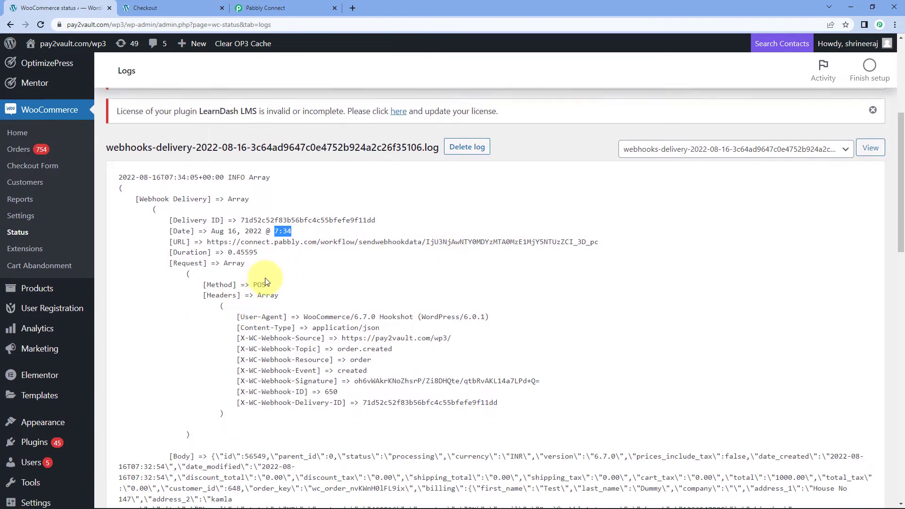
{"action": "scroll", "coordinate": [264, 269], "scroll_direction": "down", "scroll_amount": 2}
{"action": "scroll", "coordinate": [254, 226], "scroll_direction": "down", "scroll_amount": 3}
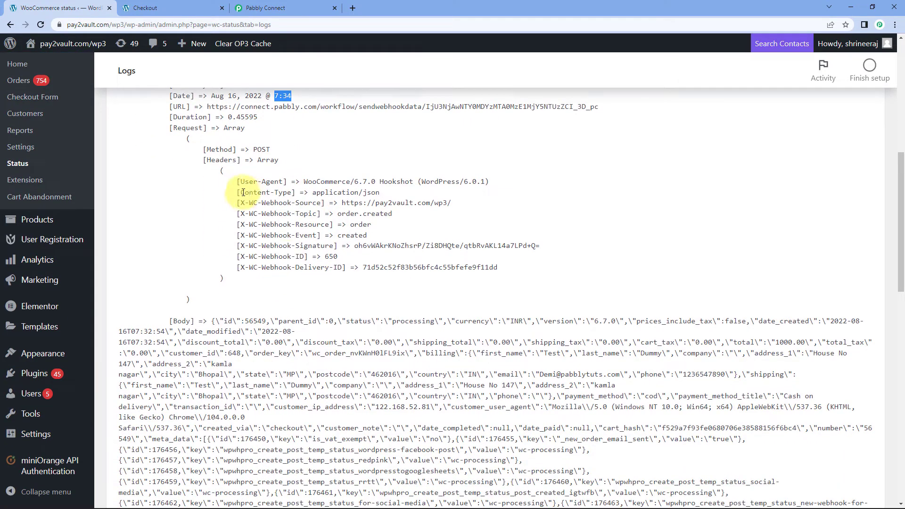
{"action": "scroll", "coordinate": [264, 256], "scroll_direction": "down", "scroll_amount": 1}
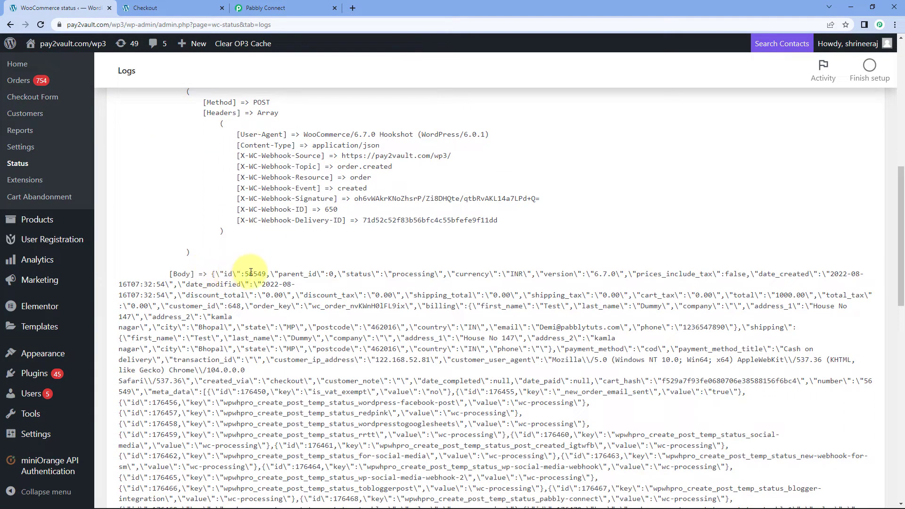
{"action": "double_click", "coordinate": [247, 274]}
Switch to Pabbly Connect and compare the logged order ID with the Id value in the captured webhook response
{"action": "left_click", "coordinate": [304, 4]}
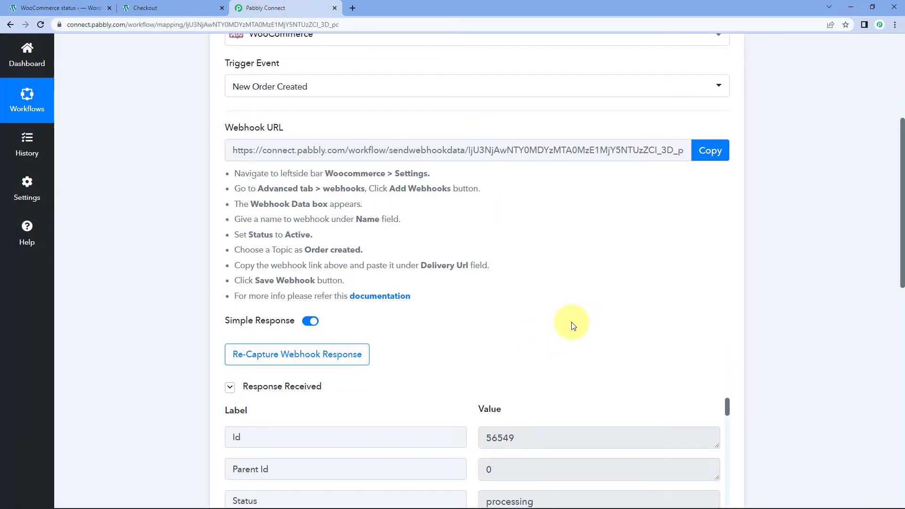
{"action": "scroll", "coordinate": [571, 323], "scroll_direction": "down", "scroll_amount": 3}
{"action": "left_click_drag", "start_coordinate": [272, 306], "coordinate": [212, 307]}
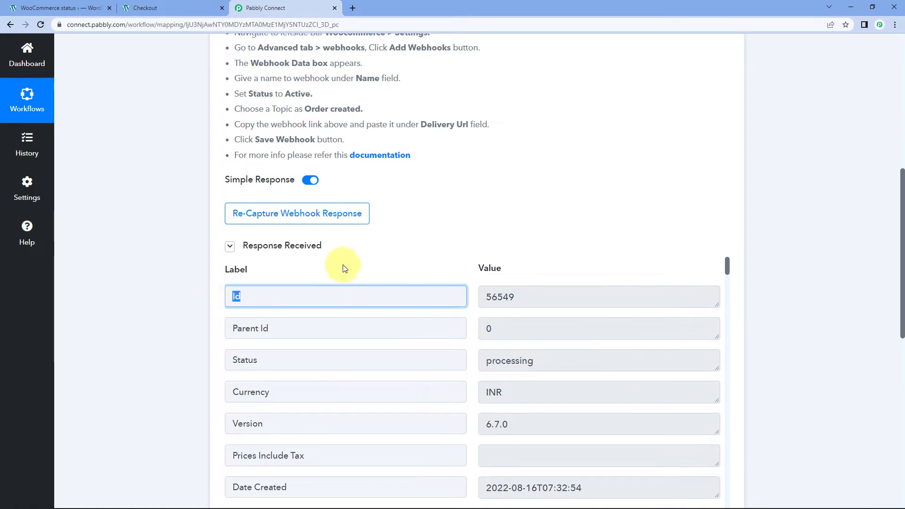
{"action": "left_click", "coordinate": [519, 297]}
{"action": "left_click_drag", "start_coordinate": [518, 298], "coordinate": [484, 296]}
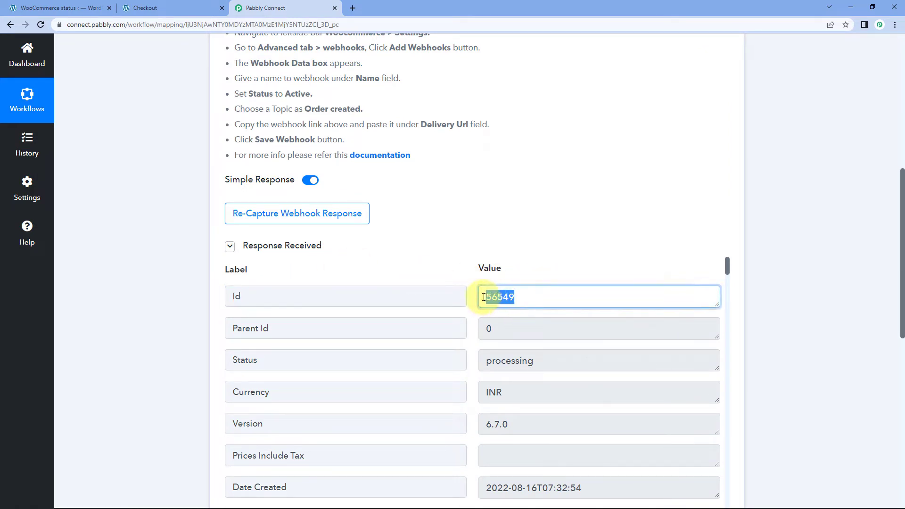
{"action": "left_click", "coordinate": [465, 271]}
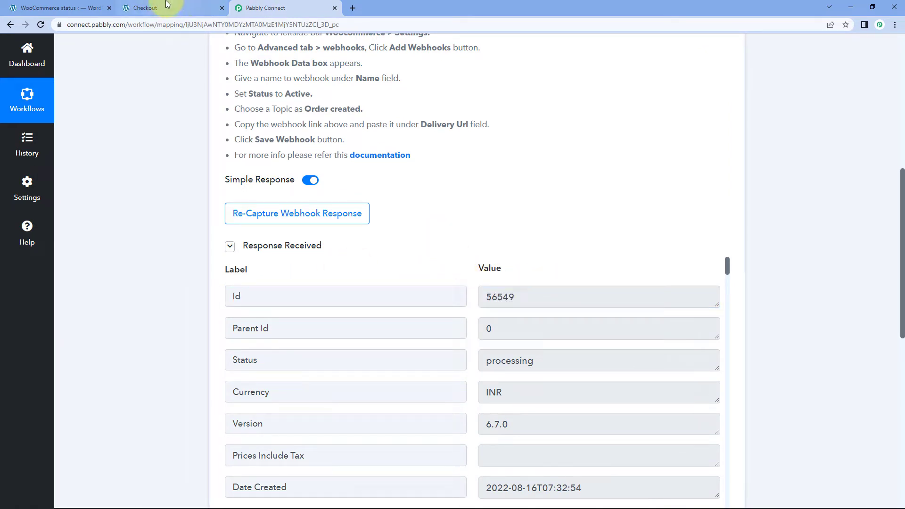
Return to the WooCommerce log by way of the order confirmation page and recheck the delivery's date and time
{"action": "left_click", "coordinate": [147, 4]}
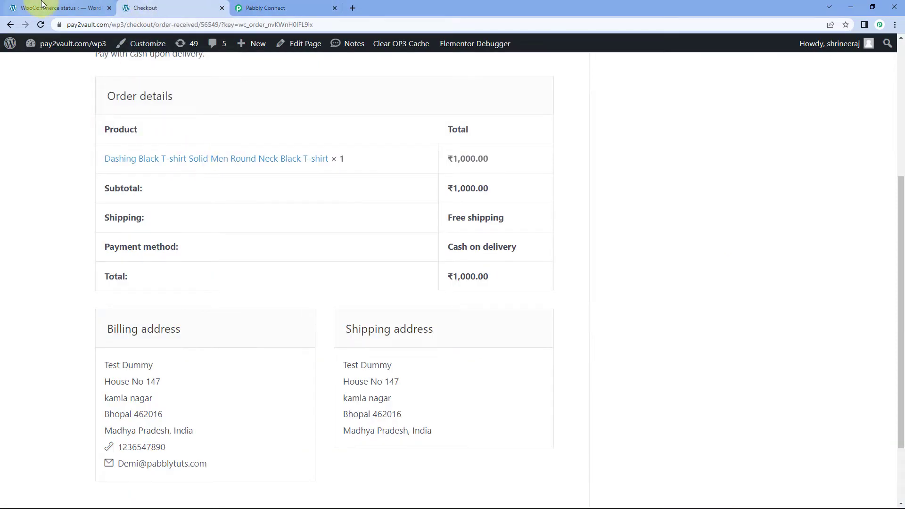
{"action": "left_click", "coordinate": [66, 7]}
{"action": "scroll", "coordinate": [365, 221], "scroll_direction": "down", "scroll_amount": 1}
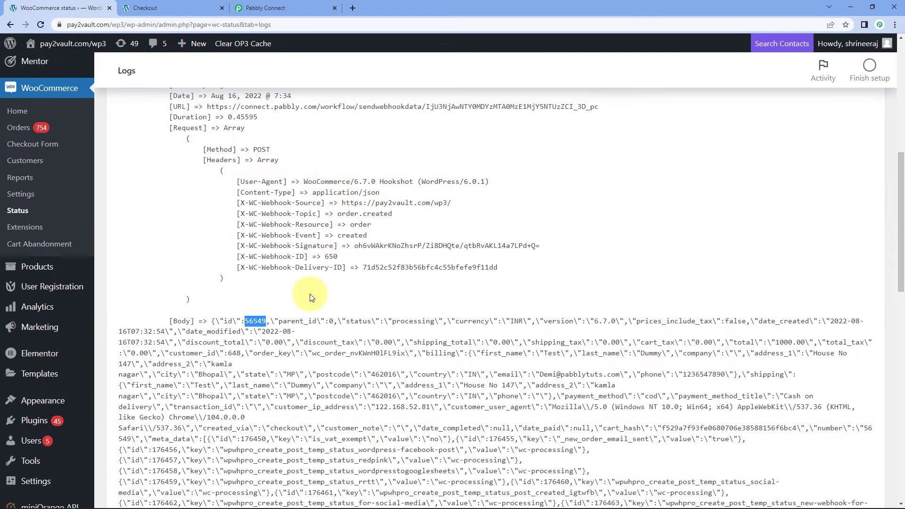
{"action": "scroll", "coordinate": [288, 226], "scroll_direction": "up", "scroll_amount": 2}
{"action": "mouse_move", "coordinate": [303, 188]}
{"action": "left_mouse_down"}
{"action": "mouse_move", "coordinate": [311, 191]}
{"action": "mouse_move", "coordinate": [235, 194]}
{"action": "mouse_move", "coordinate": [302, 190]}
{"action": "left_mouse_up"}
{"action": "left_click", "coordinate": [303, 193]}
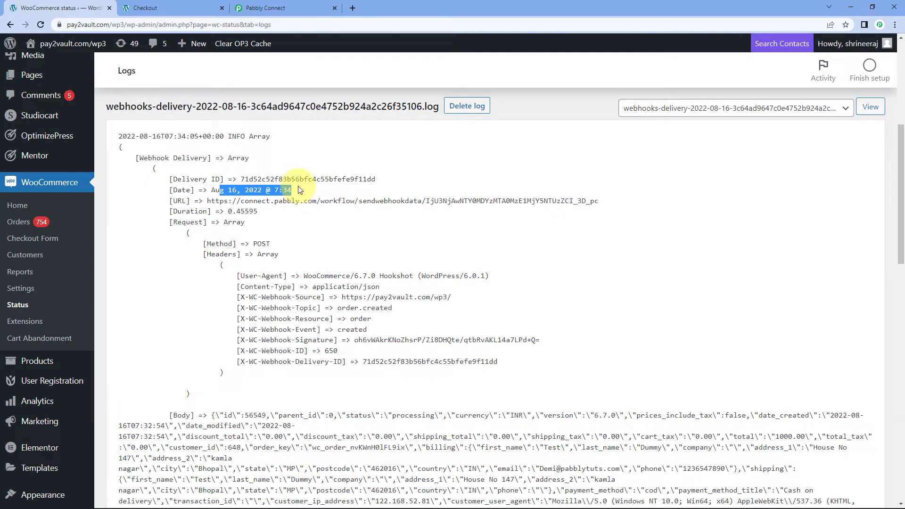
{"action": "left_click_drag", "start_coordinate": [298, 189], "coordinate": [274, 191]}
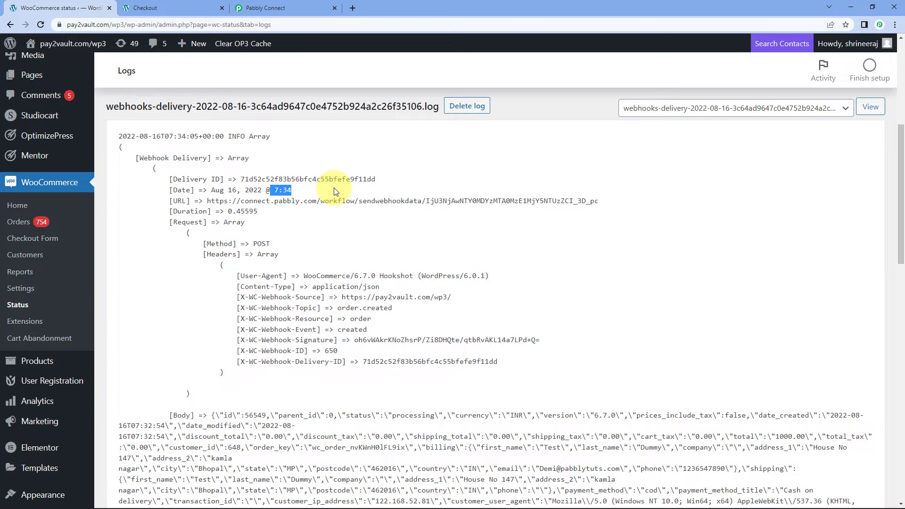
{"action": "left_click", "coordinate": [335, 190]}
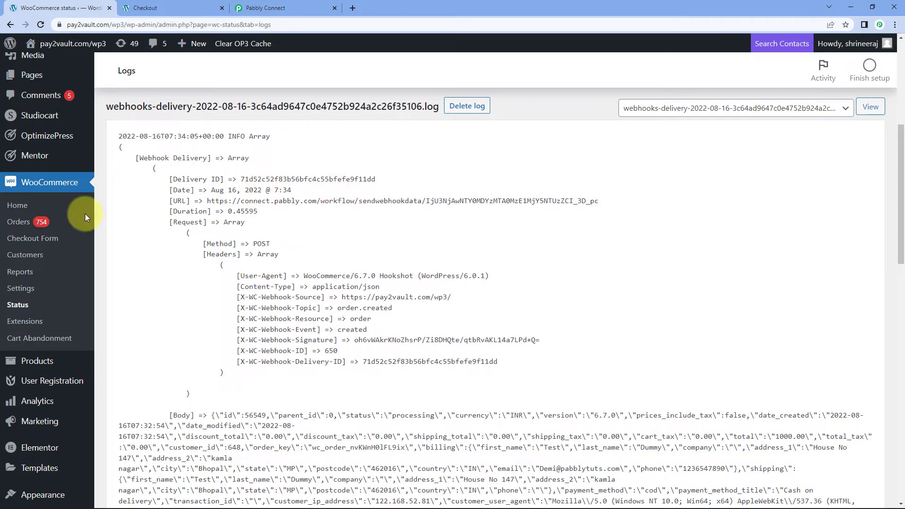
Review the log's file name and its Webhook Delivery section once more
{"action": "scroll", "coordinate": [349, 179], "scroll_direction": "up", "scroll_amount": 2}
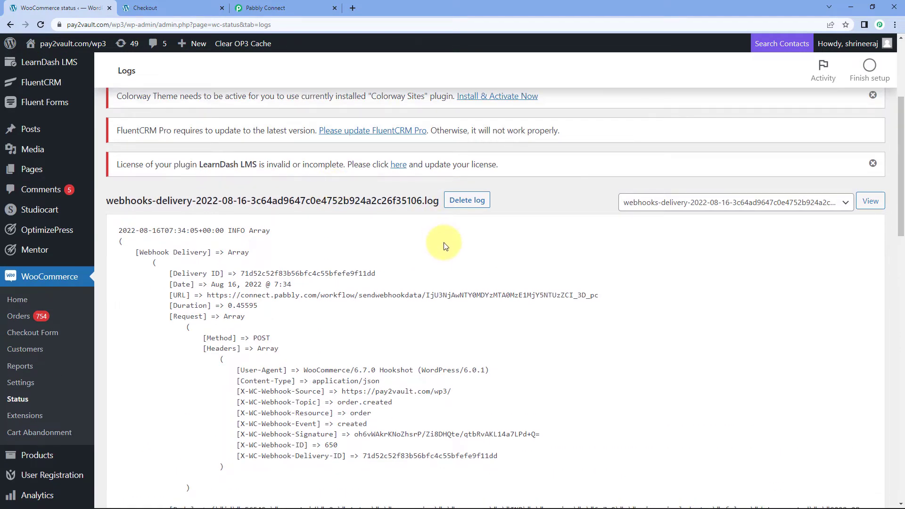
{"action": "scroll", "coordinate": [443, 242], "scroll_direction": "down", "scroll_amount": 1}
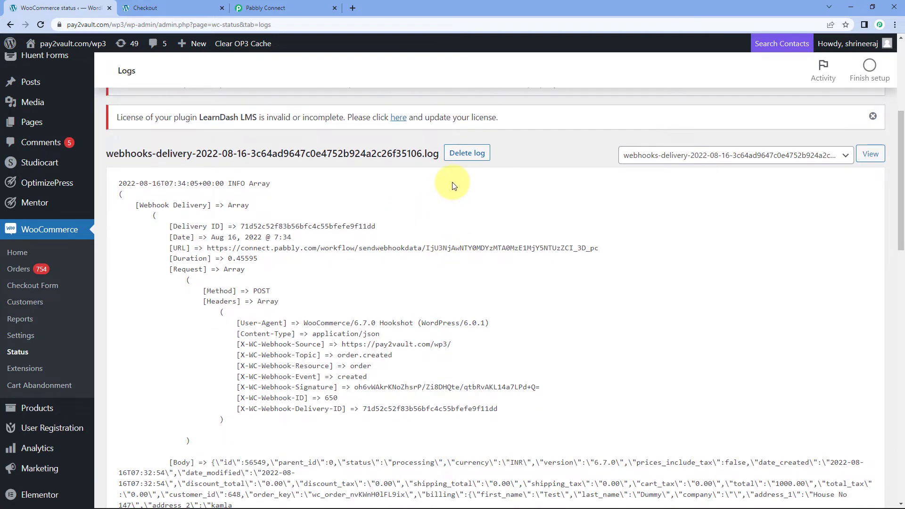
{"action": "scroll", "coordinate": [374, 189], "scroll_direction": "down", "scroll_amount": 1}
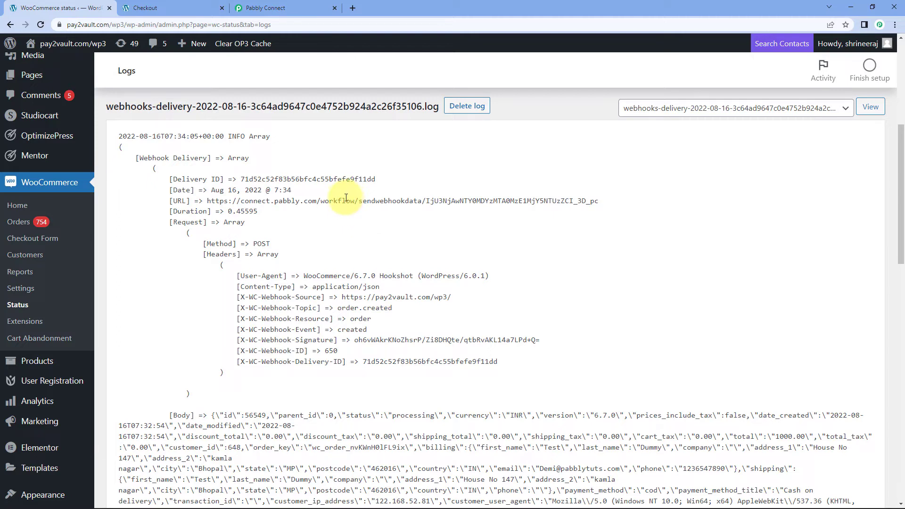
{"action": "left_click_drag", "start_coordinate": [139, 158], "coordinate": [209, 162]}
{"action": "left_click", "coordinate": [251, 170]}
Open webhook.site in a new browser tab and copy its unique URL to the clipboard
{"action": "left_click", "coordinate": [353, 7]}
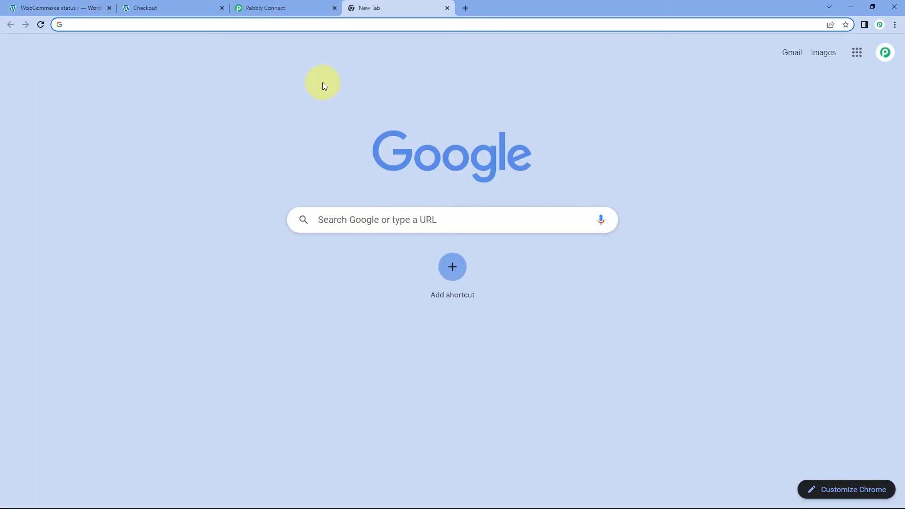
{"action": "type", "text": "webhook.s"}
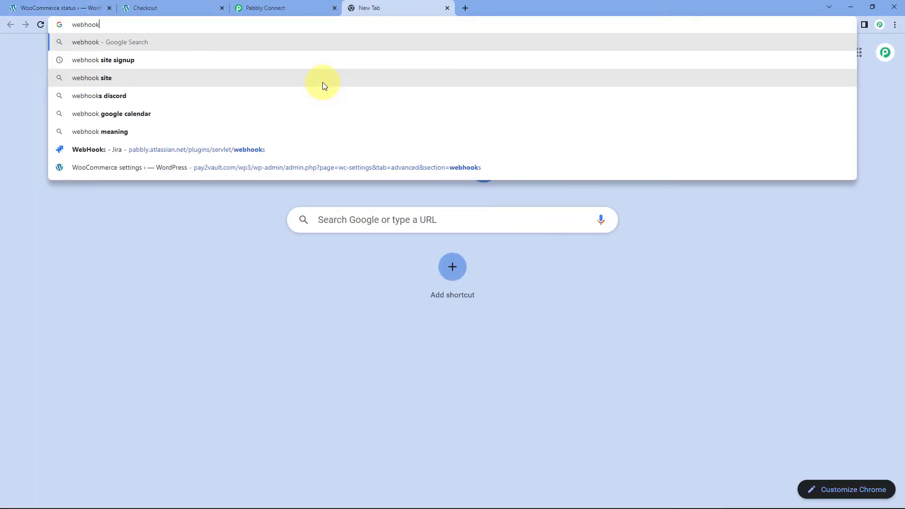
{"action": "type", "text": "ite"}
{"action": "key", "text": "Return"}
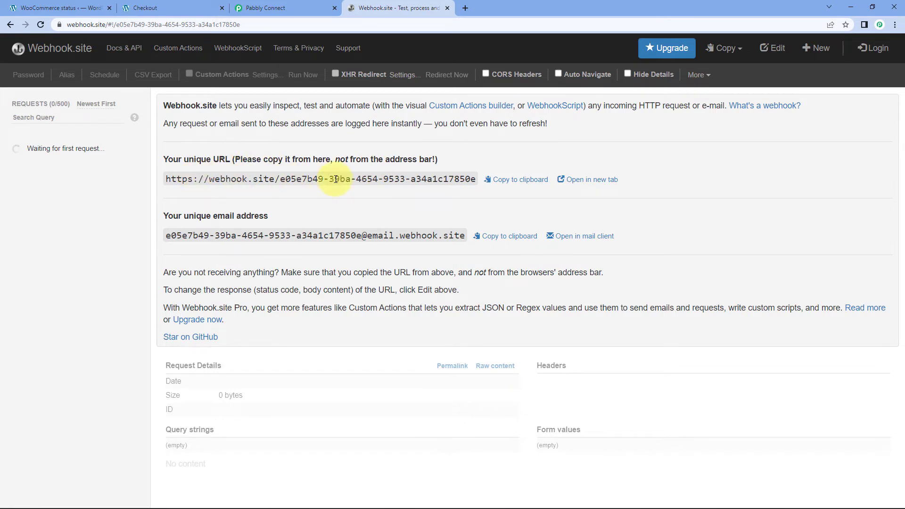
{"action": "left_click", "coordinate": [517, 186]}
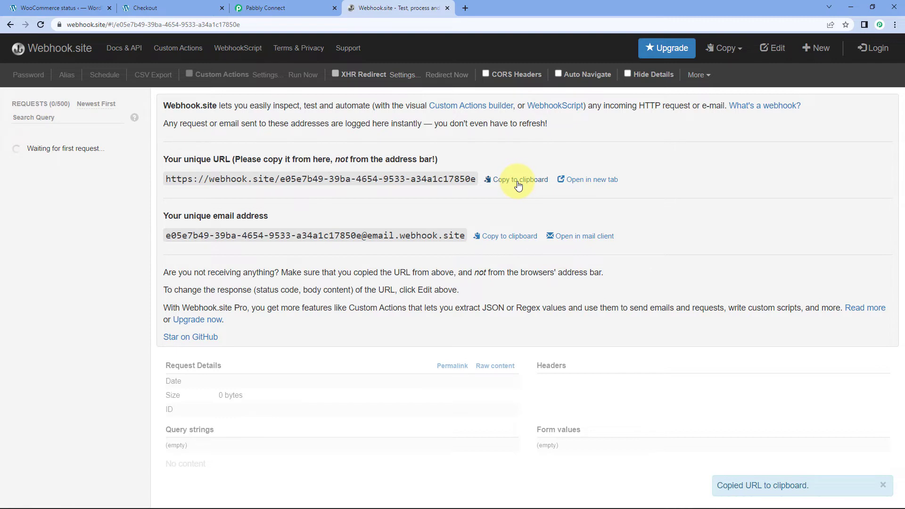
Open the WooCommerce settings from the WordPress admin in a separate browser tab and show the Advanced settings
{"action": "left_click", "coordinate": [85, 7]}
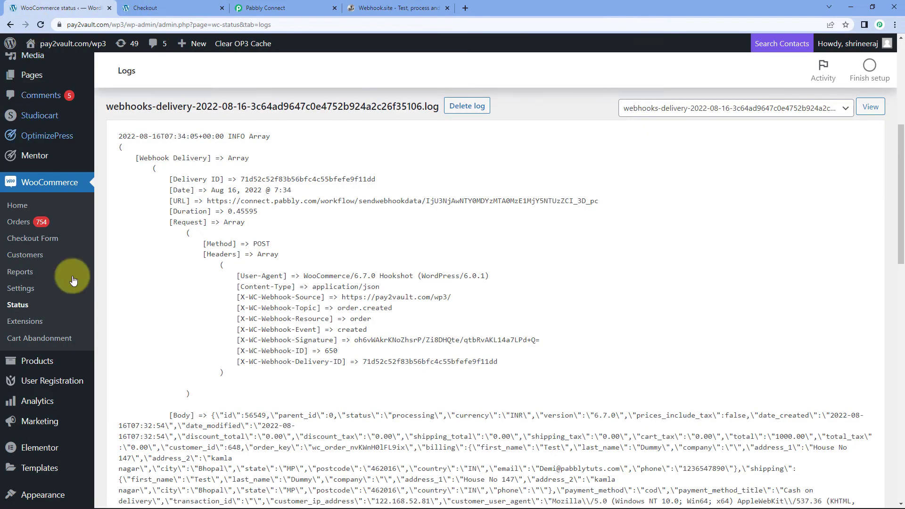
{"action": "right_click", "coordinate": [33, 288]}
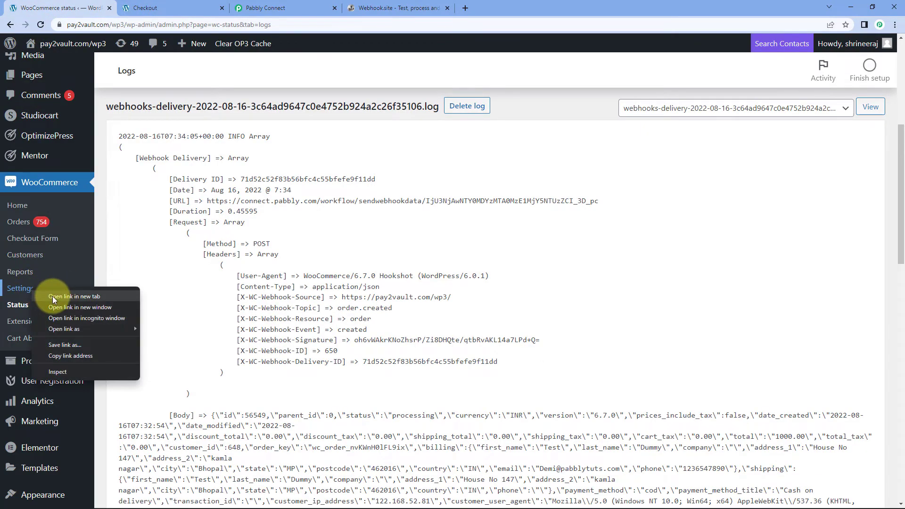
{"action": "left_click", "coordinate": [52, 295]}
{"action": "left_click", "coordinate": [187, 6]}
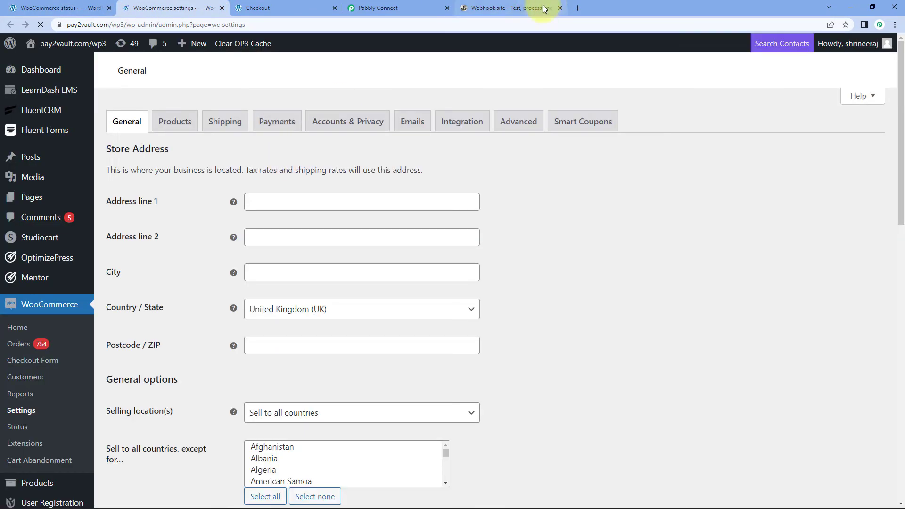
{"action": "left_click", "coordinate": [485, 13]}
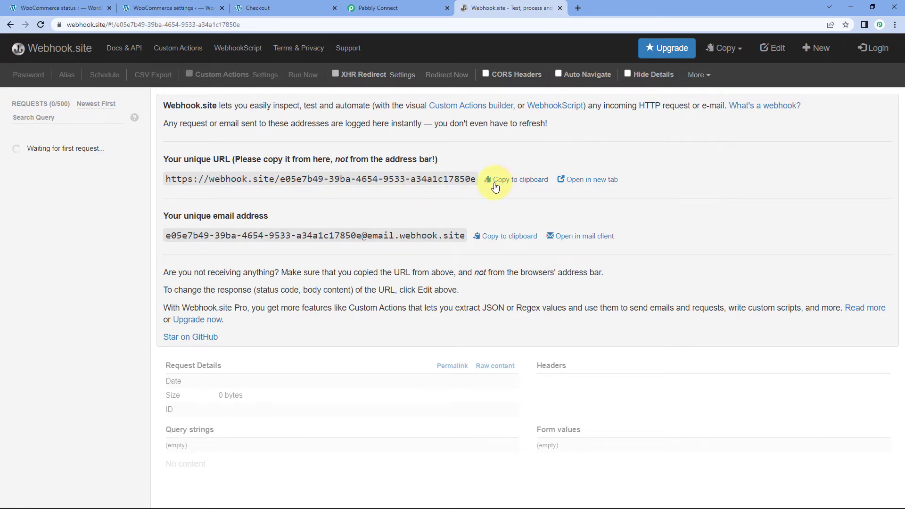
{"action": "left_click", "coordinate": [155, 6]}
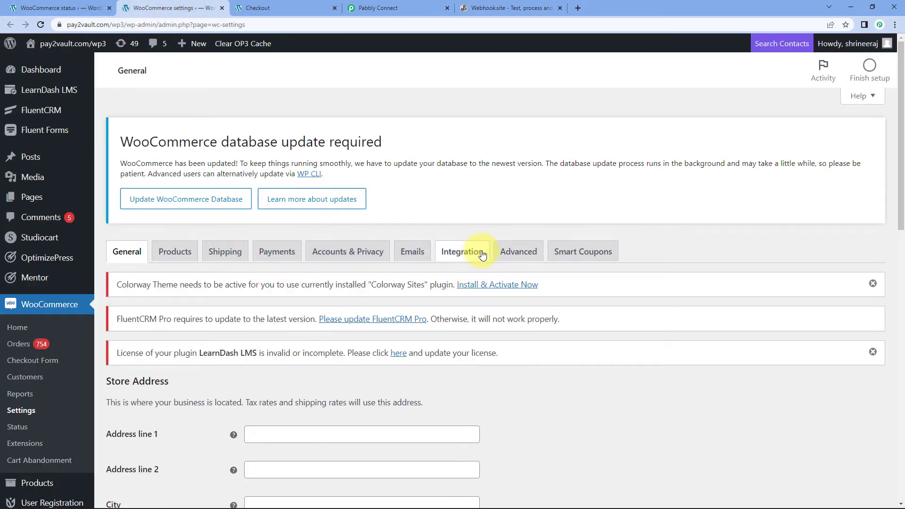
{"action": "left_click", "coordinate": [517, 250]}
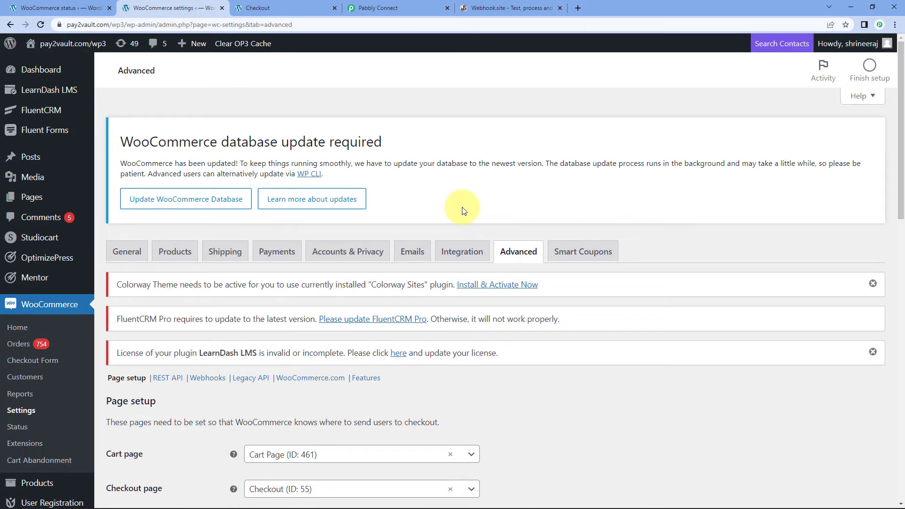
{"action": "left_click", "coordinate": [387, 7]}
{"action": "left_click", "coordinate": [474, 10]}
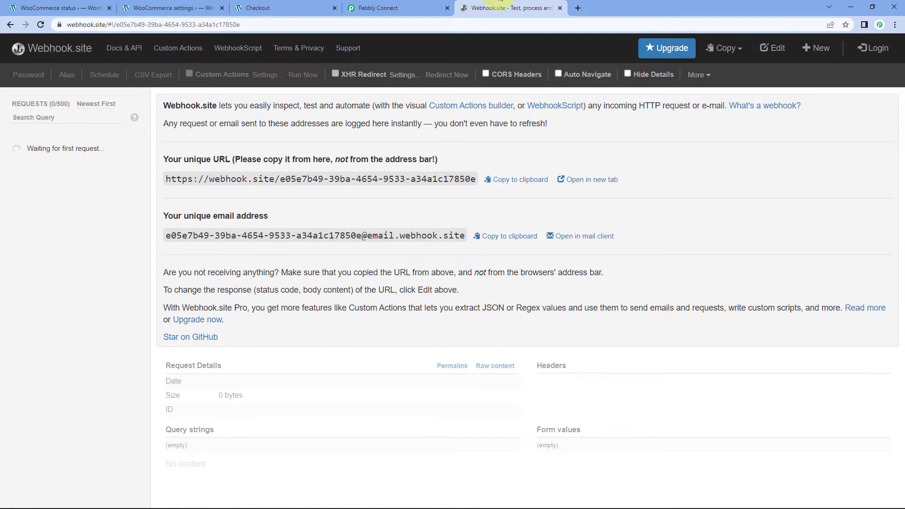
{"action": "left_click", "coordinate": [426, 7]}
{"action": "left_click", "coordinate": [500, 10]}
Go to the Webhooks section of WooCommerce's Advanced settings and add a new webhook
{"action": "left_click", "coordinate": [172, 8]}
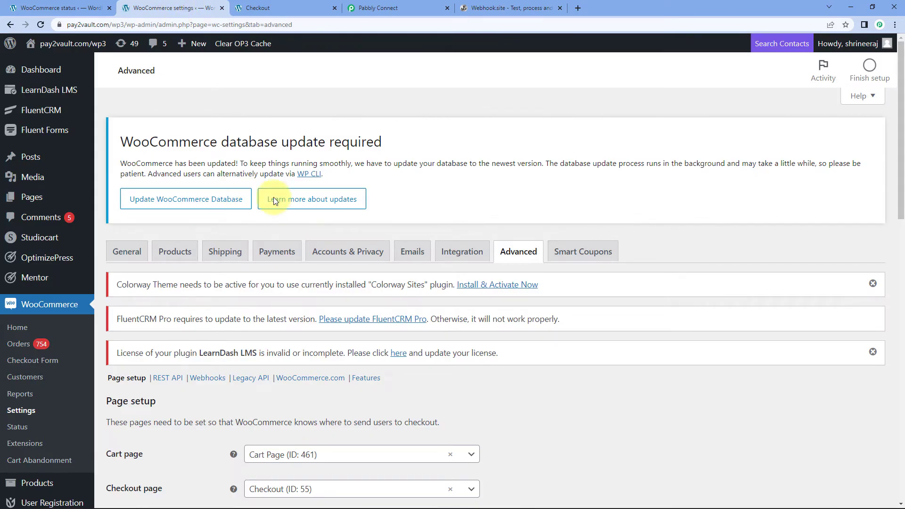
{"action": "scroll", "coordinate": [301, 197], "scroll_direction": "down", "scroll_amount": 3}
{"action": "left_click", "coordinate": [208, 236]}
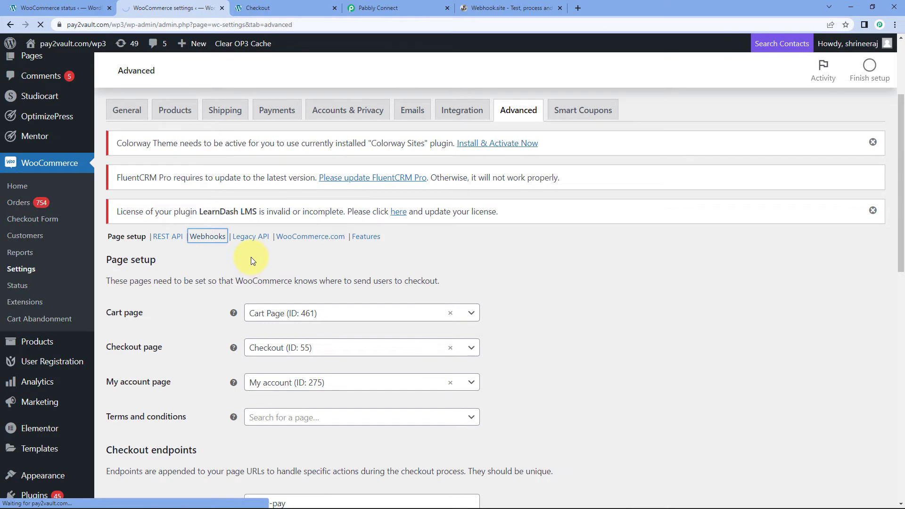
{"action": "scroll", "coordinate": [284, 330], "scroll_direction": "down", "scroll_amount": 1}
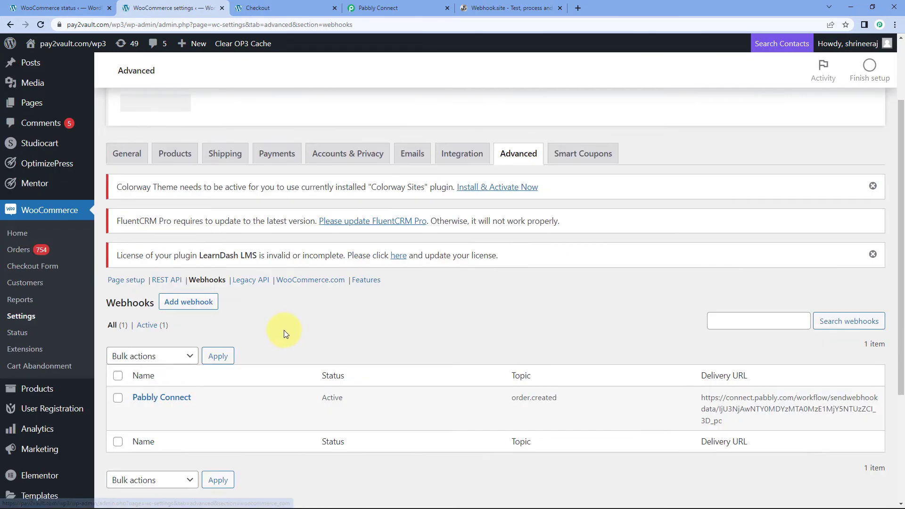
{"action": "scroll", "coordinate": [284, 329], "scroll_direction": "down", "scroll_amount": 1}
{"action": "mouse_move", "coordinate": [197, 361]}
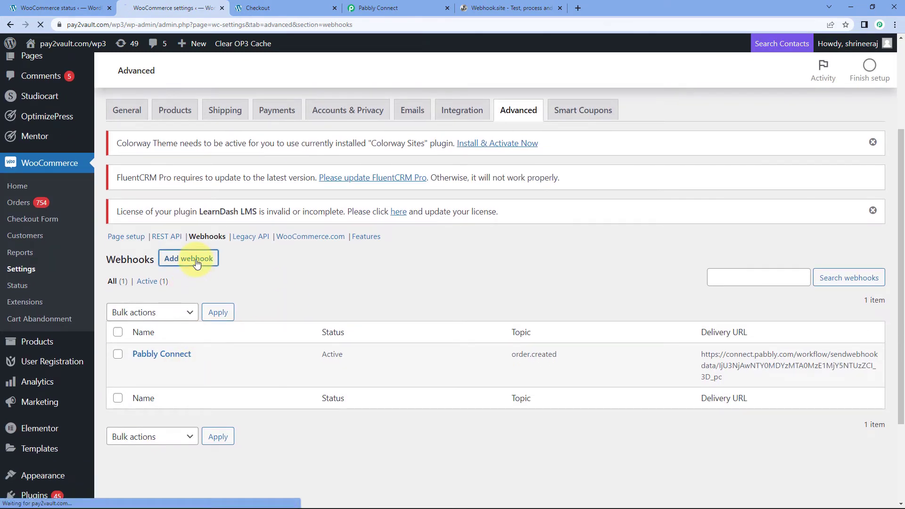
{"action": "left_click", "coordinate": [174, 258]}
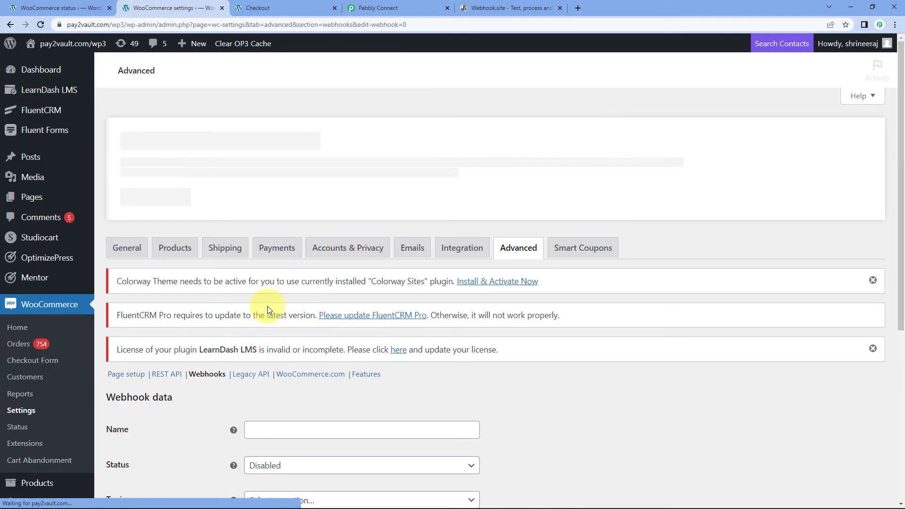
Name the new webhook Webhook.site and set its status to Active
{"action": "scroll", "coordinate": [242, 342], "scroll_direction": "down", "scroll_amount": 3}
{"action": "left_click", "coordinate": [277, 295]}
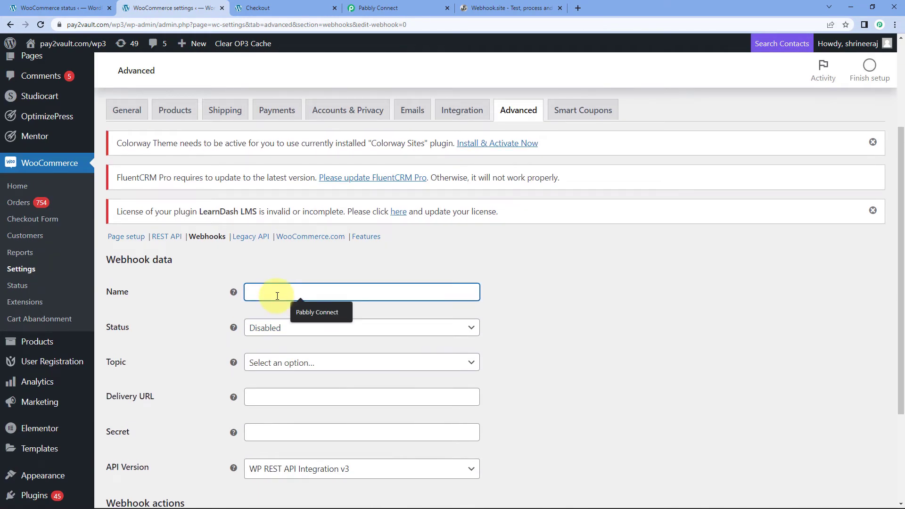
{"action": "type", "text": "Webhook"}
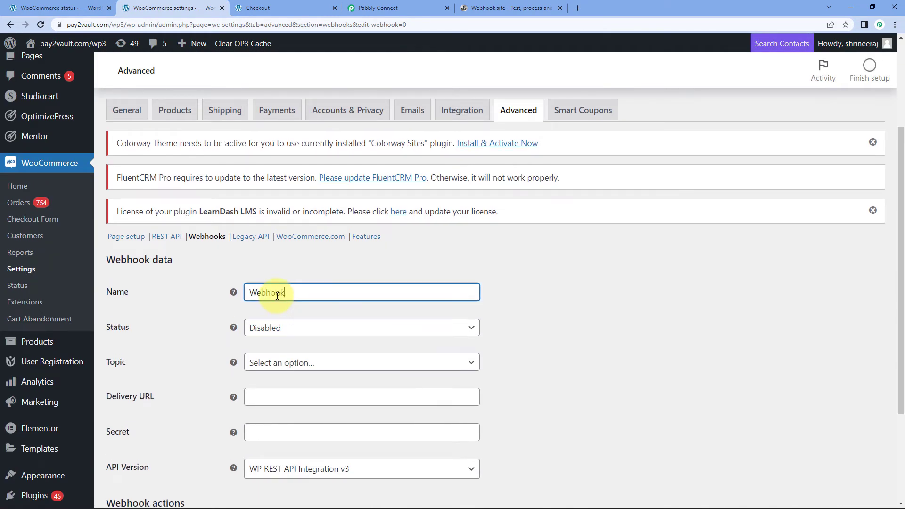
{"action": "type", "text": ".site"}
{"action": "scroll", "coordinate": [269, 335], "scroll_direction": "down", "scroll_amount": 1}
{"action": "left_click", "coordinate": [271, 281]}
{"action": "left_click", "coordinate": [265, 296]}
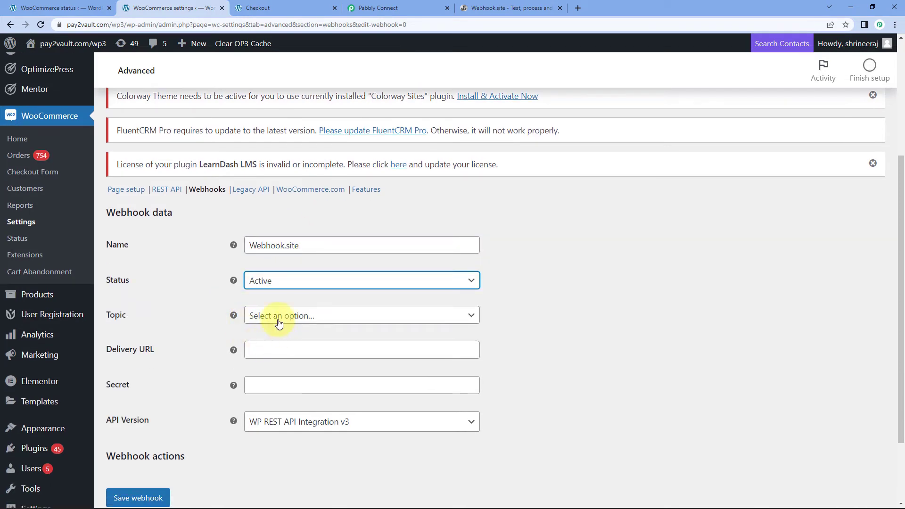
Set the webhook's topic to Order created and paste the copied Webhook.site URL as its delivery URL
{"action": "left_click", "coordinate": [279, 320]}
{"action": "scroll", "coordinate": [292, 369], "scroll_direction": "down", "scroll_amount": 3}
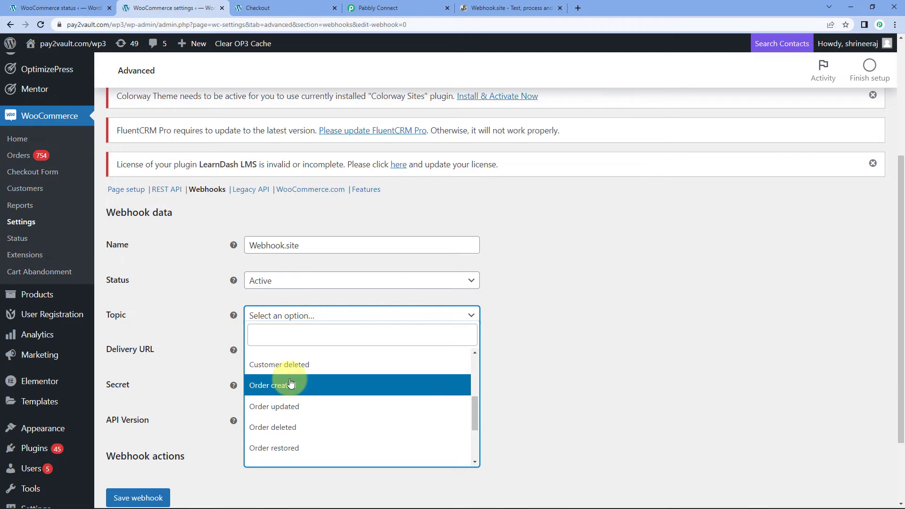
{"action": "left_click", "coordinate": [291, 384]}
{"action": "scroll", "coordinate": [193, 324], "scroll_direction": "down", "scroll_amount": 1}
{"action": "left_click", "coordinate": [276, 303]}
{"action": "right_click", "coordinate": [271, 304]}
{"action": "left_click", "coordinate": [301, 379]}
{"action": "left_click", "coordinate": [257, 337]}
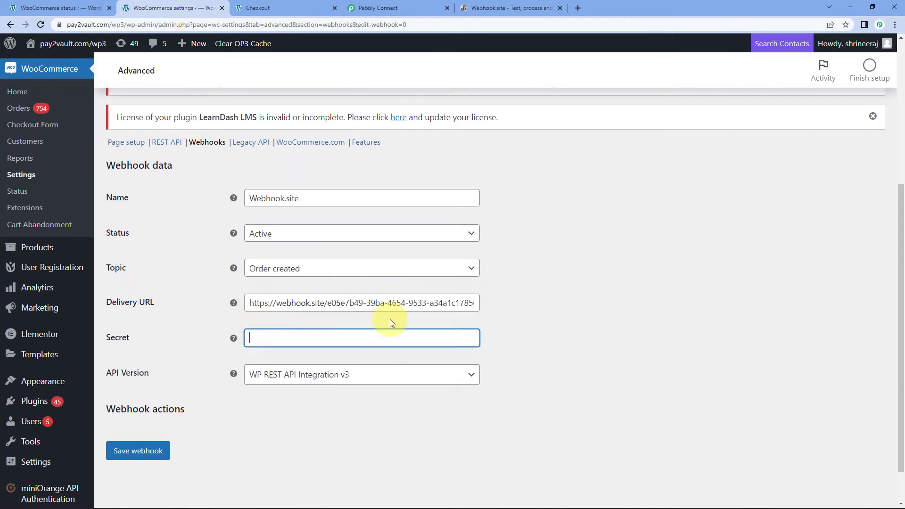
Save the Webhook.site webhook in WooCommerce and check Webhook.site for the incoming request
{"action": "left_click", "coordinate": [511, 8]}
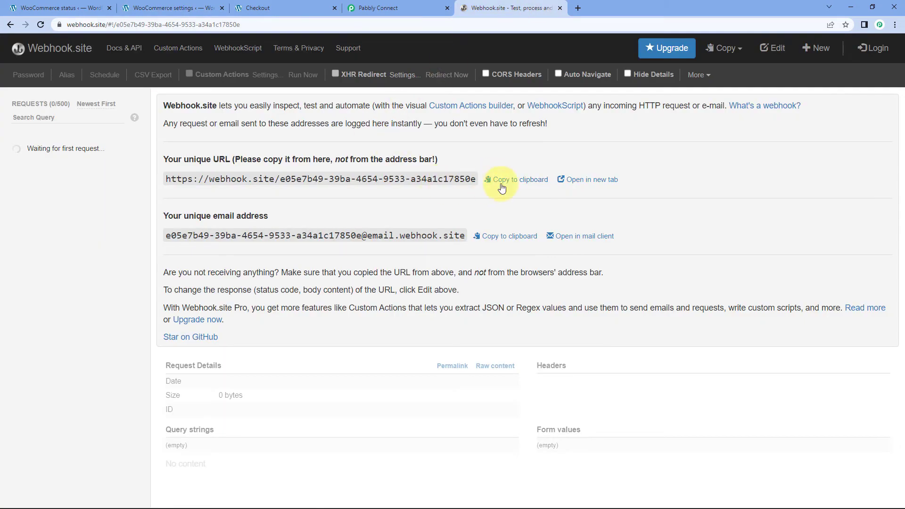
{"action": "left_click", "coordinate": [191, 8]}
{"action": "left_click", "coordinate": [166, 382]}
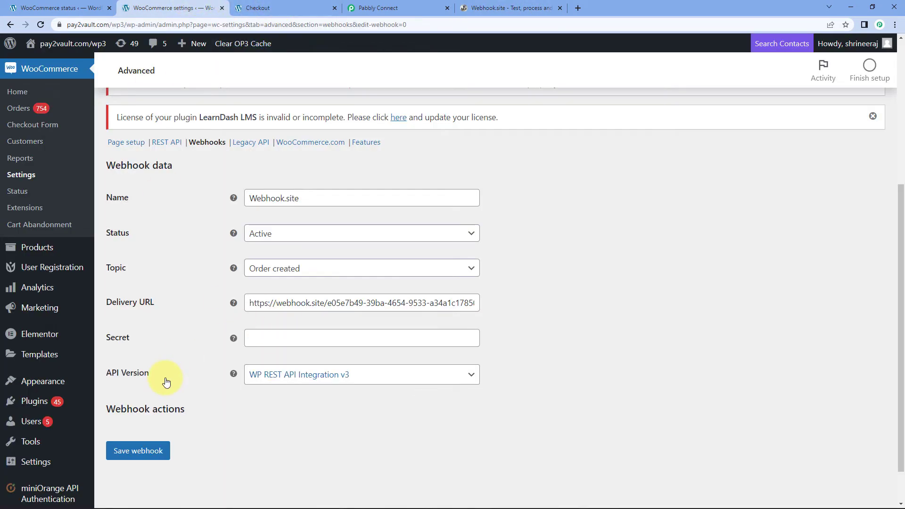
{"action": "left_click", "coordinate": [132, 450]}
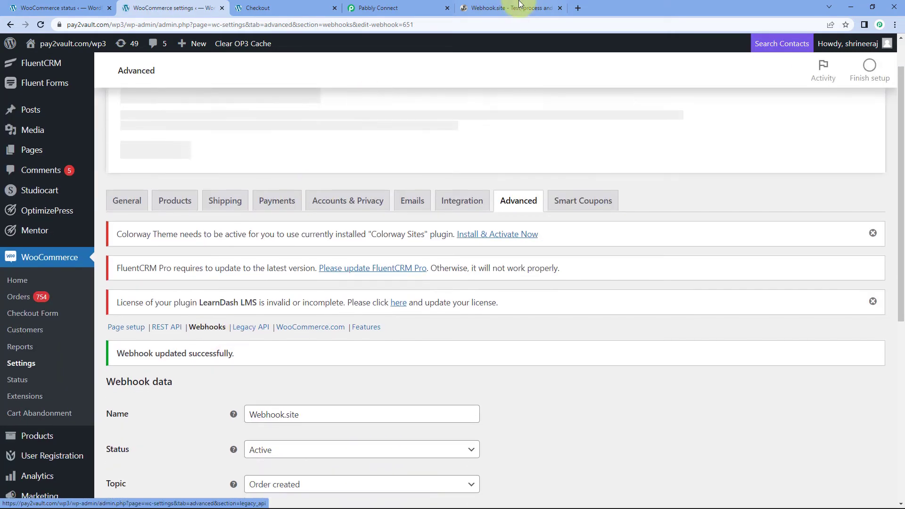
{"action": "left_click", "coordinate": [519, 6]}
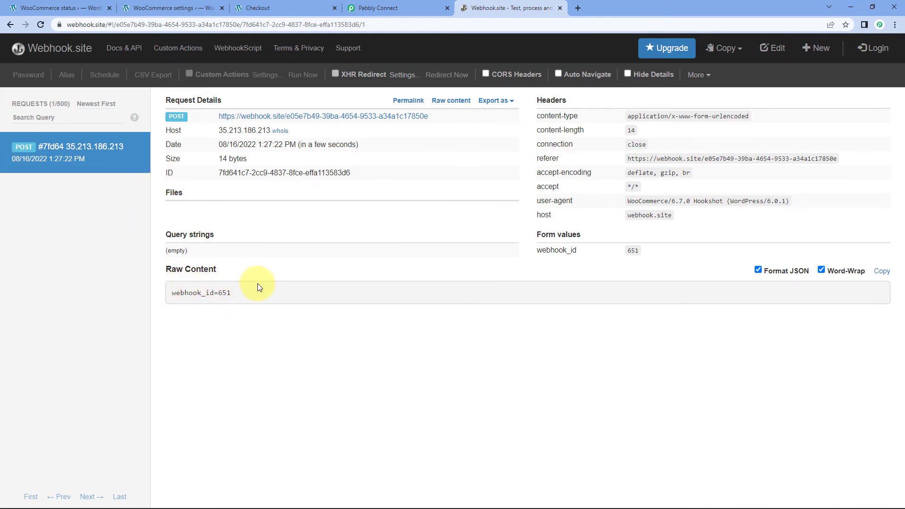
Switch to Pabbly Connect, start recapturing the webhook response, and check that Webhook.site is also ready for the new order
{"action": "left_click", "coordinate": [415, 6]}
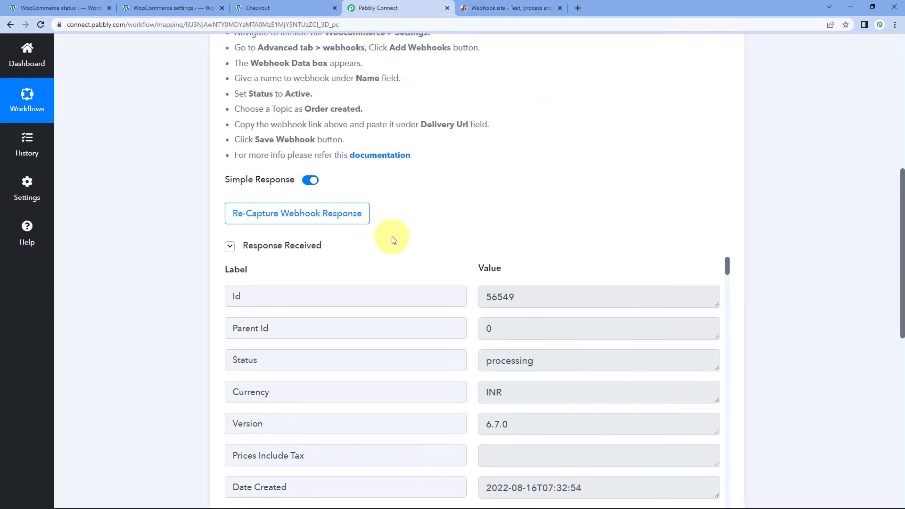
{"action": "left_click", "coordinate": [292, 221]}
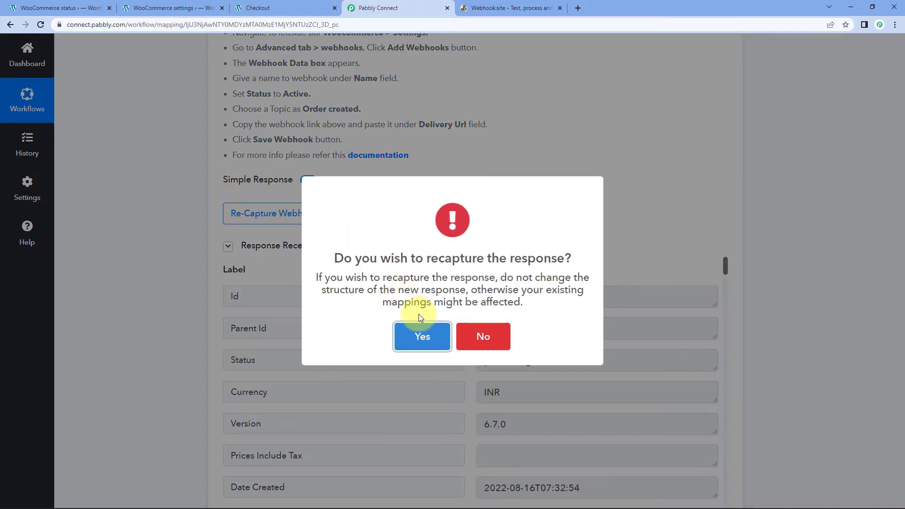
{"action": "left_click", "coordinate": [444, 338]}
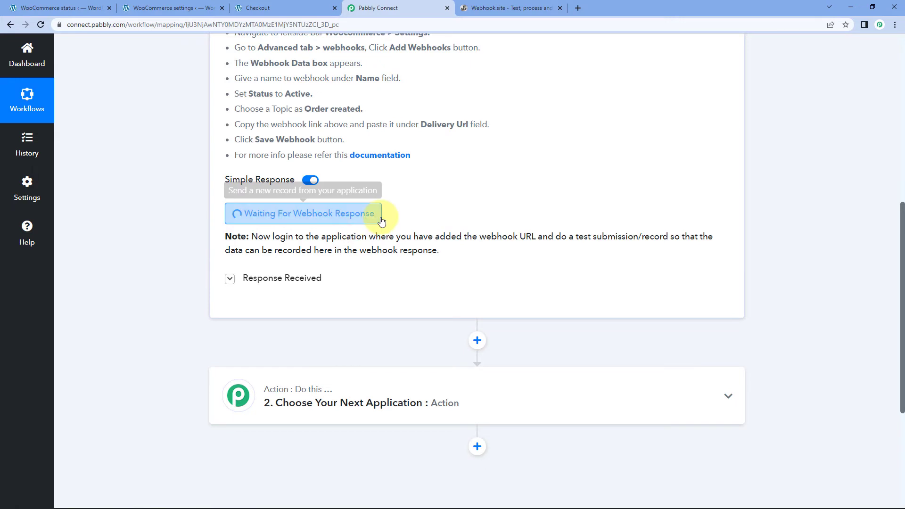
{"action": "left_click", "coordinate": [485, 8]}
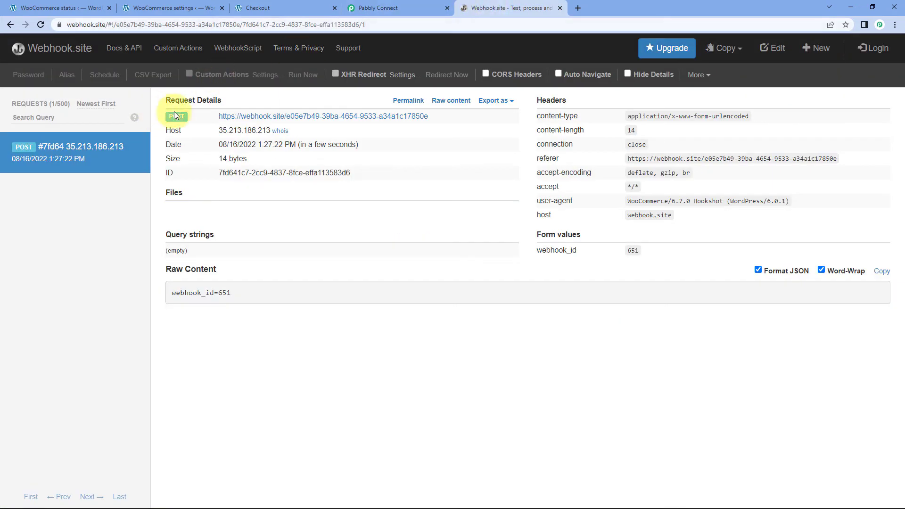
{"action": "left_click", "coordinate": [392, 6]}
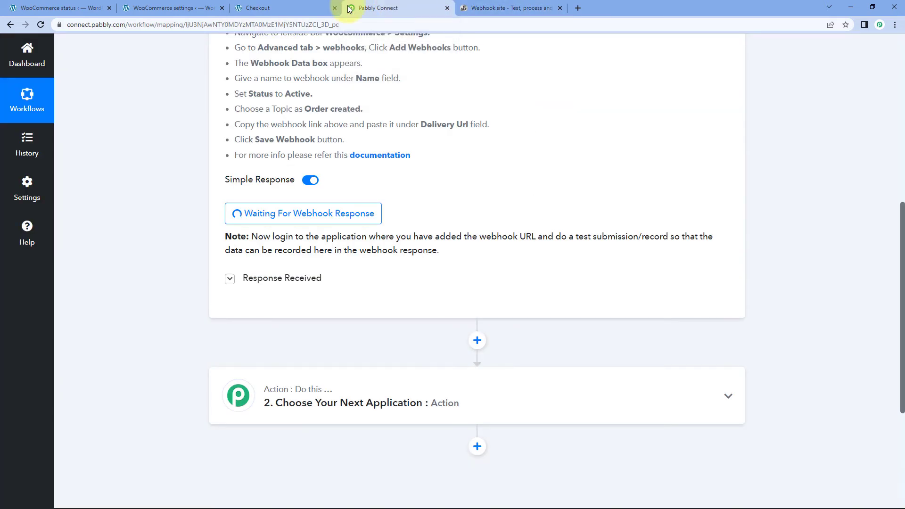
Open the store's shop page in a new browser tab from the WordPress admin and browse its products
{"action": "left_click", "coordinate": [280, 6]}
{"action": "left_click", "coordinate": [193, 5]}
{"action": "mouse_move", "coordinate": [71, 43]}
{"action": "right_click", "coordinate": [56, 88]}
{"action": "left_click", "coordinate": [85, 95]}
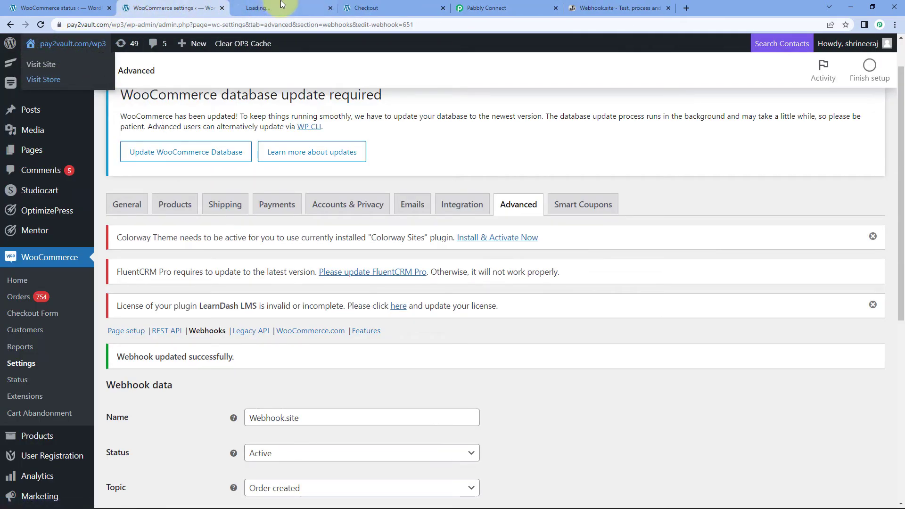
{"action": "left_click", "coordinate": [289, 5]}
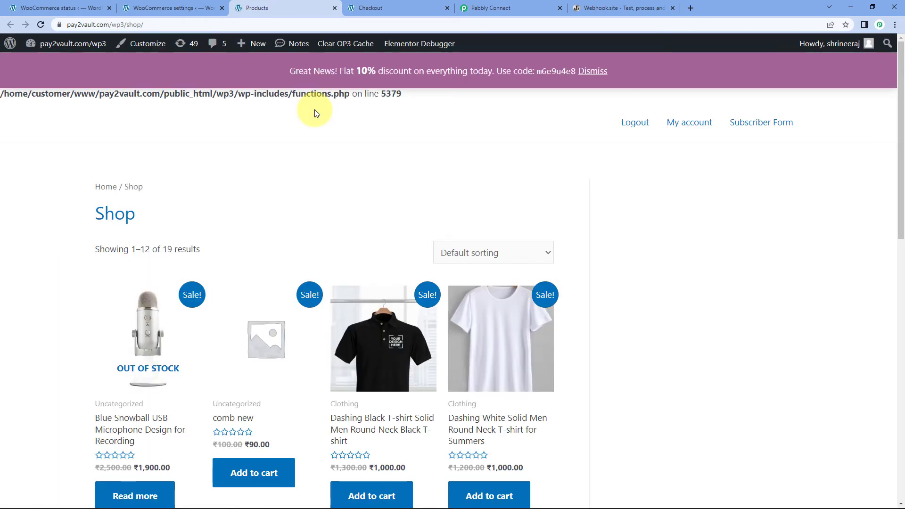
{"action": "scroll", "coordinate": [375, 137], "scroll_direction": "down", "scroll_amount": 2}
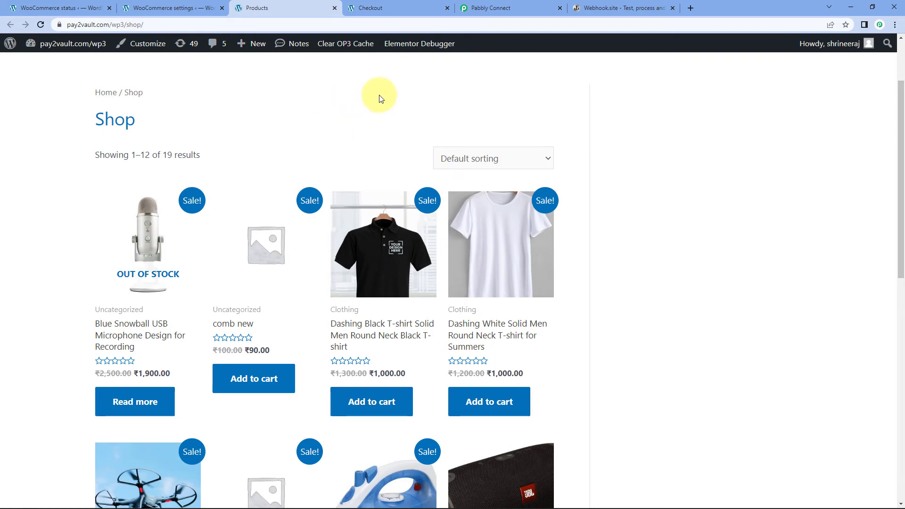
{"action": "left_click", "coordinate": [523, 8]}
{"action": "left_click", "coordinate": [614, 11]}
{"action": "left_click", "coordinate": [523, 8]}
{"action": "left_click", "coordinate": [598, 8]}
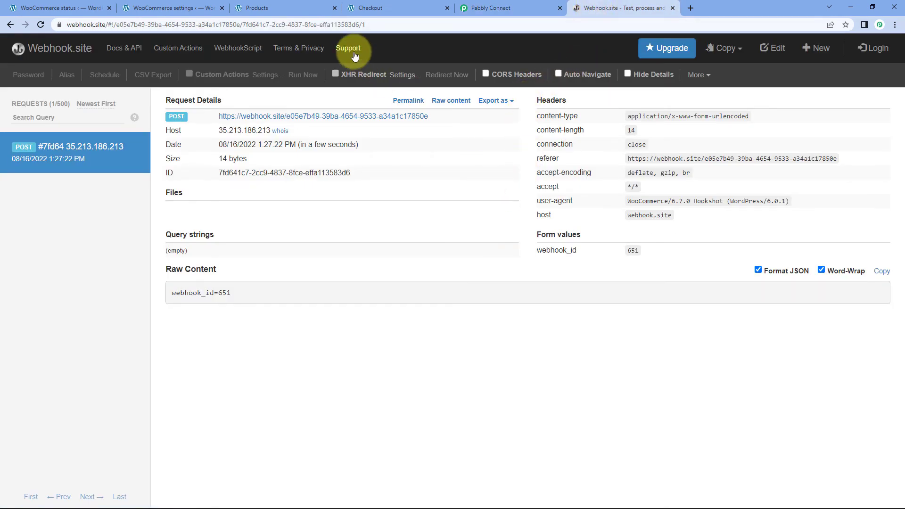
Return to the store's shop page, add the Iron Press to the cart, and proceed to checkout
{"action": "left_click", "coordinate": [288, 8]}
{"action": "scroll", "coordinate": [370, 302], "scroll_direction": "down", "scroll_amount": 2}
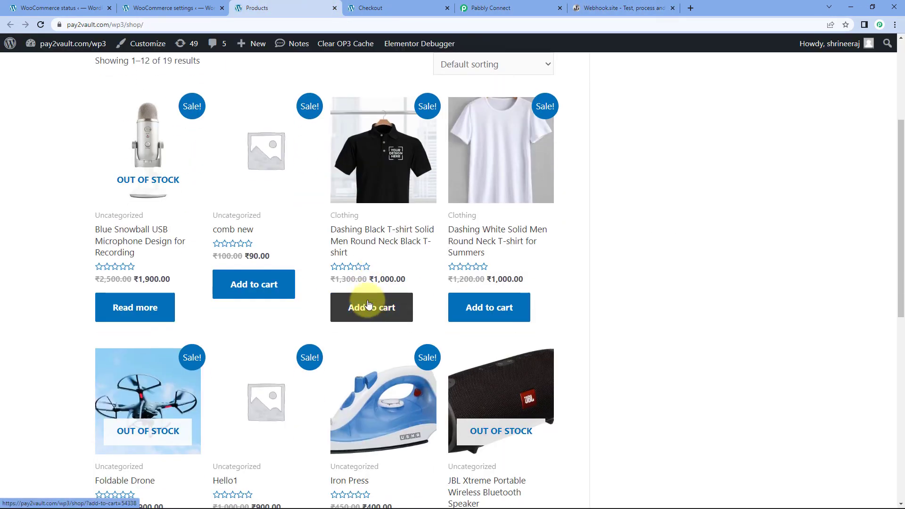
{"action": "scroll", "coordinate": [368, 307], "scroll_direction": "down", "scroll_amount": 3}
{"action": "left_click", "coordinate": [383, 395]}
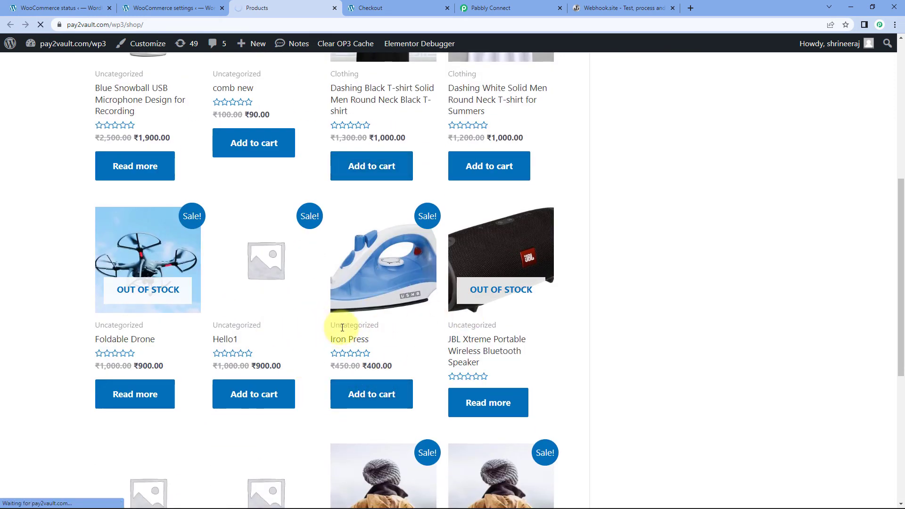
{"action": "scroll", "coordinate": [344, 325], "scroll_direction": "down", "scroll_amount": 4}
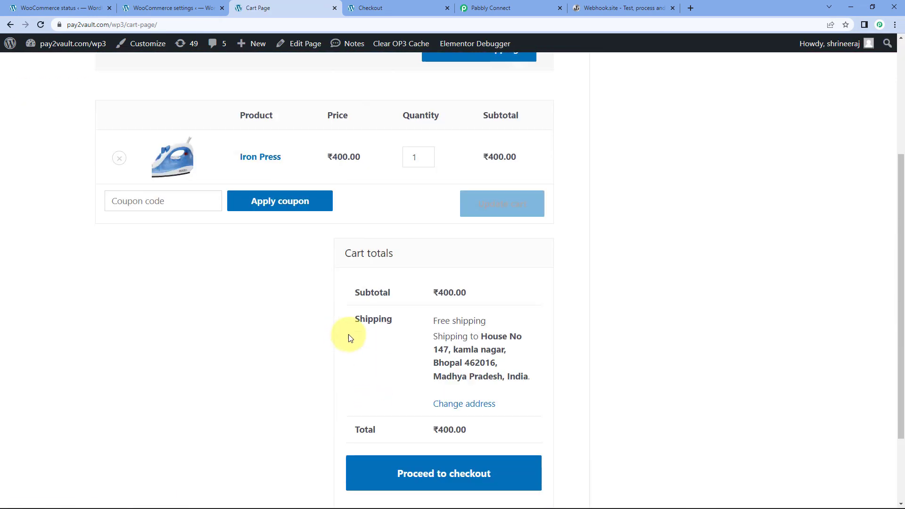
{"action": "left_click", "coordinate": [497, 471]}
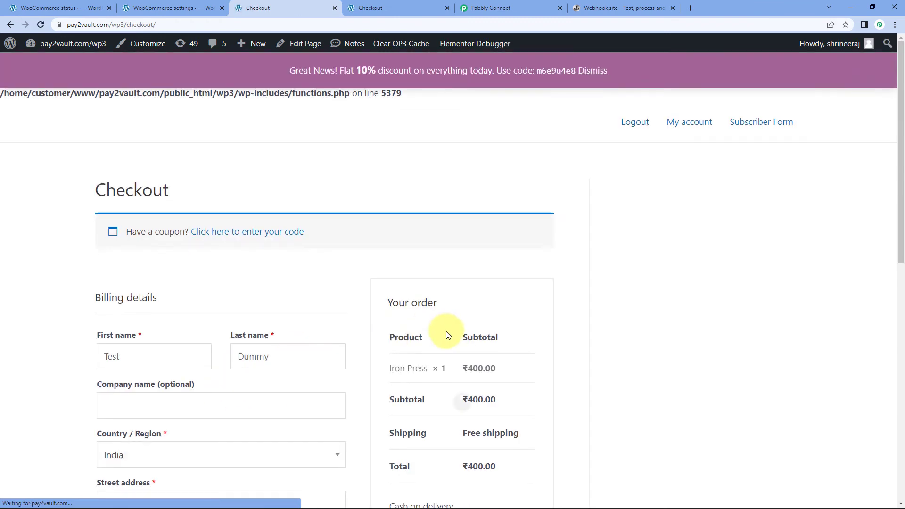
Place the Iron Press order with the prefilled billing details and cash on delivery, and review the order confirmation
{"action": "scroll", "coordinate": [273, 257], "scroll_direction": "down", "scroll_amount": 3}
{"action": "scroll", "coordinate": [142, 279], "scroll_direction": "down", "scroll_amount": 5}
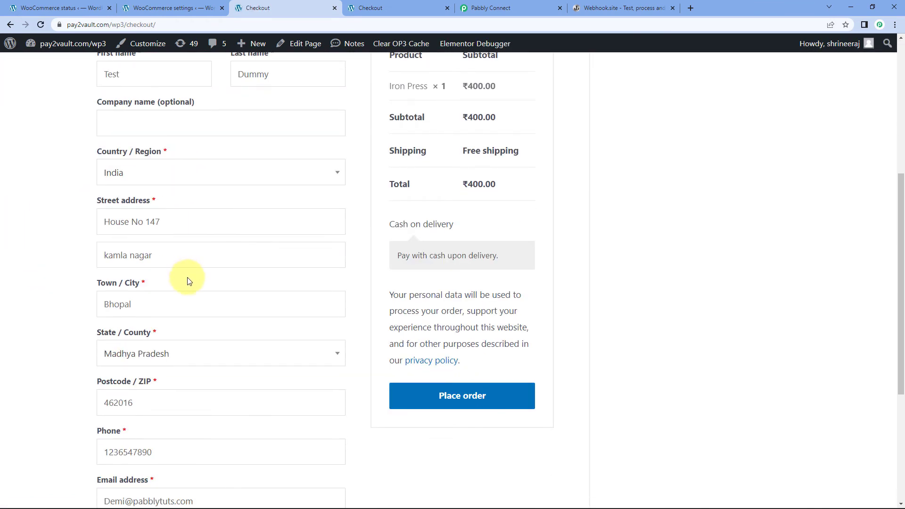
{"action": "left_click", "coordinate": [503, 351]}
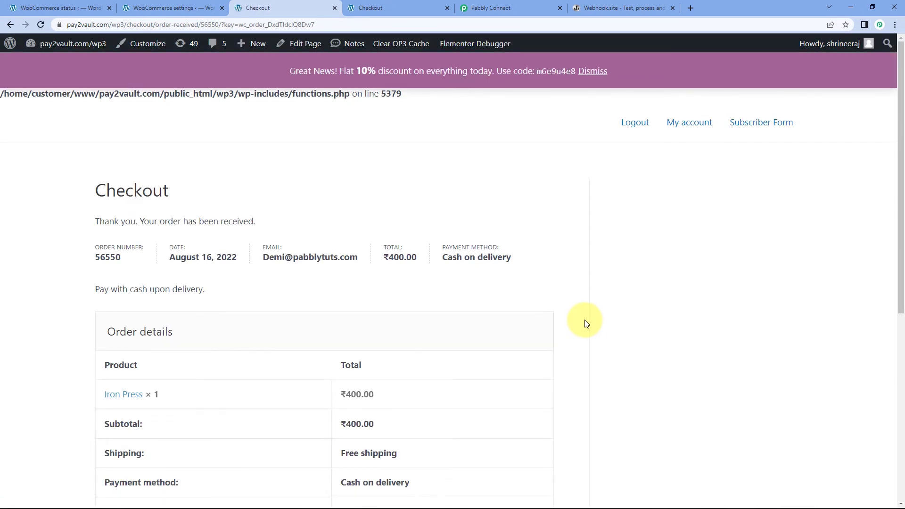
{"action": "scroll", "coordinate": [586, 324], "scroll_direction": "down", "scroll_amount": 1}
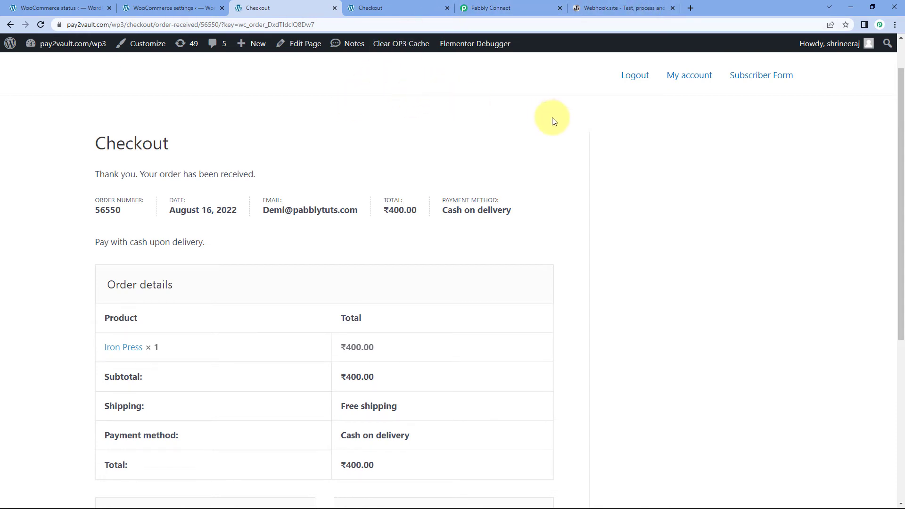
Compare the order ID in Pabbly Connect's captured response with the raw content of Webhook.site's newest request
{"action": "left_click", "coordinate": [505, 8]}
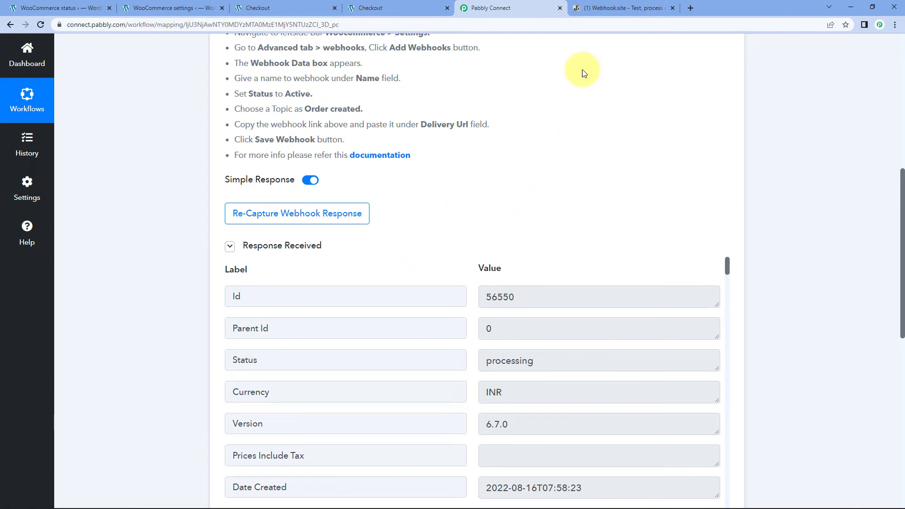
{"action": "left_click", "coordinate": [619, 7]}
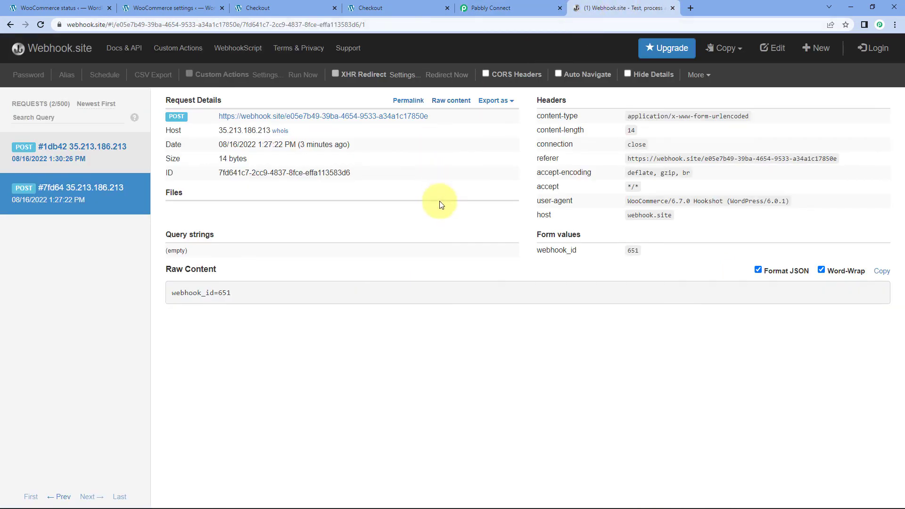
{"action": "left_click", "coordinate": [64, 160]}
{"action": "scroll", "coordinate": [343, 297], "scroll_direction": "down", "scroll_amount": 3}
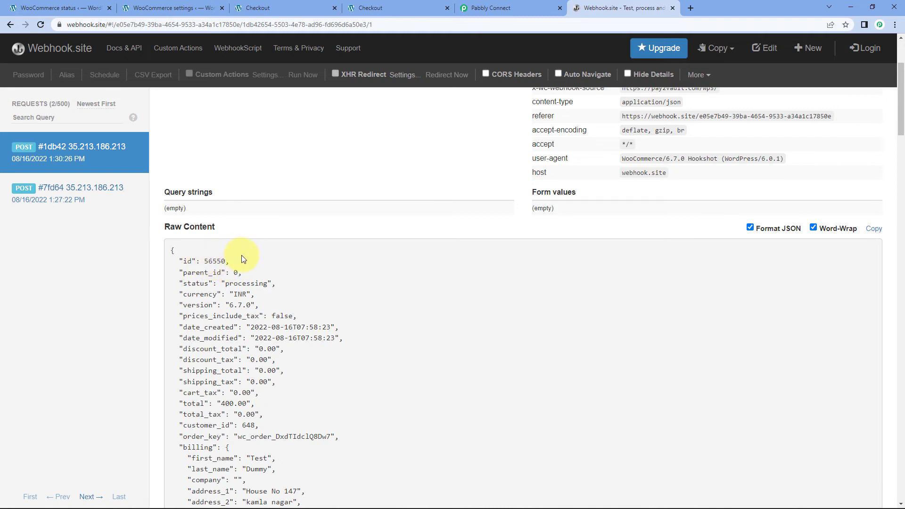
{"action": "left_click", "coordinate": [509, 8]}
{"action": "left_click_drag", "start_coordinate": [531, 299], "coordinate": [461, 298]}
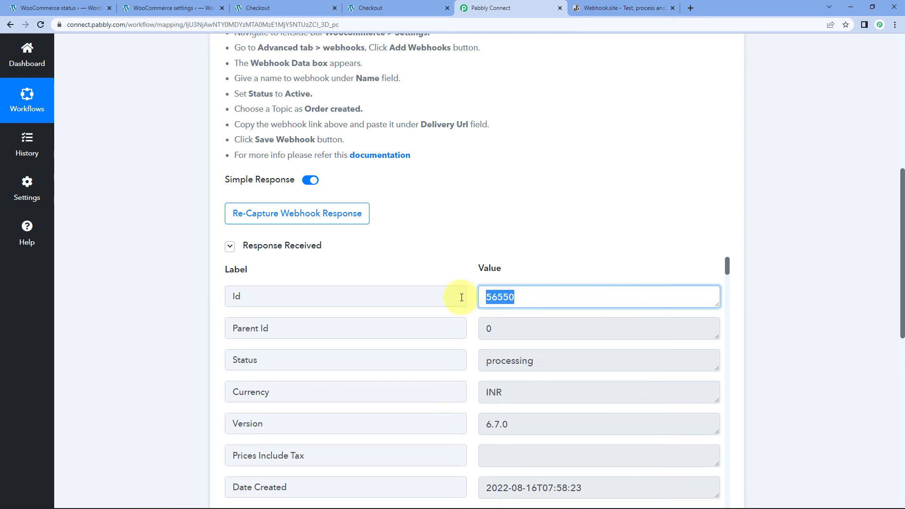
{"action": "left_click", "coordinate": [468, 269]}
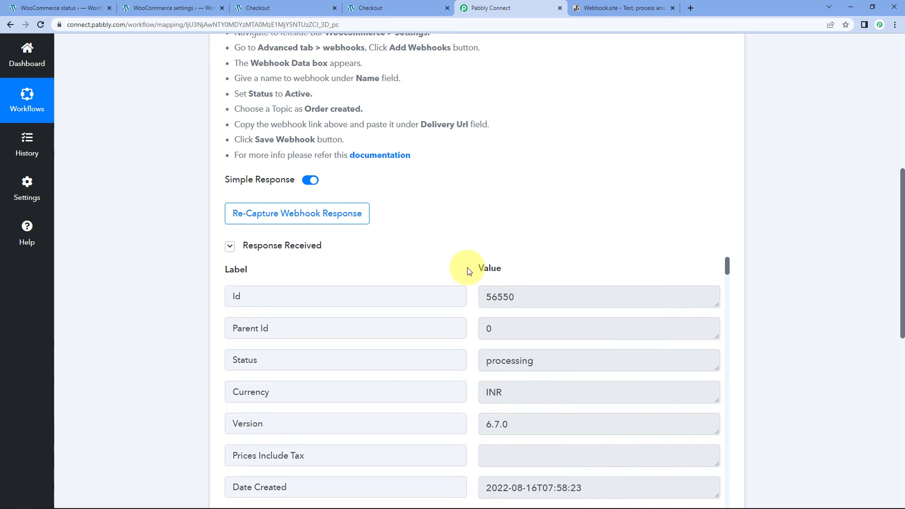
Reload the WooCommerce status logs and view the webhooks-delivery log dated 2022-08-16
{"action": "left_click", "coordinate": [197, 6]}
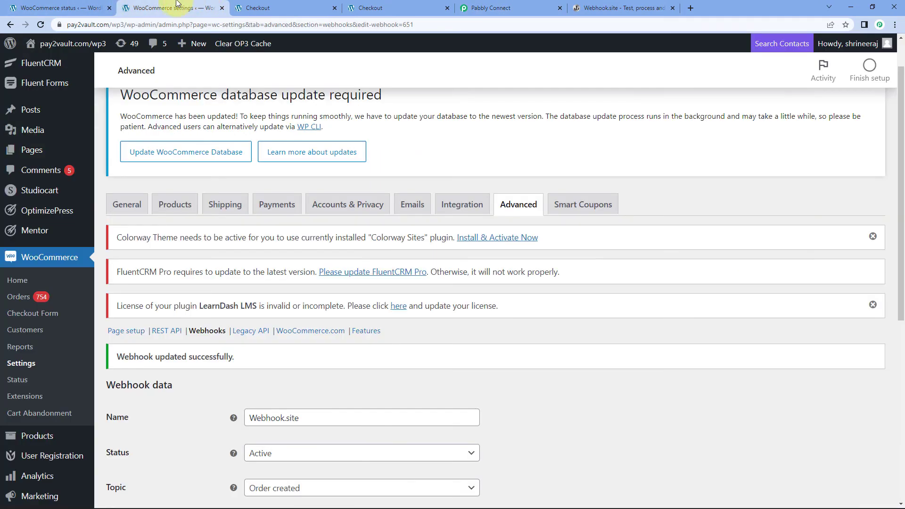
{"action": "left_click", "coordinate": [66, 8]}
{"action": "scroll", "coordinate": [126, 74], "scroll_direction": "up", "scroll_amount": 2}
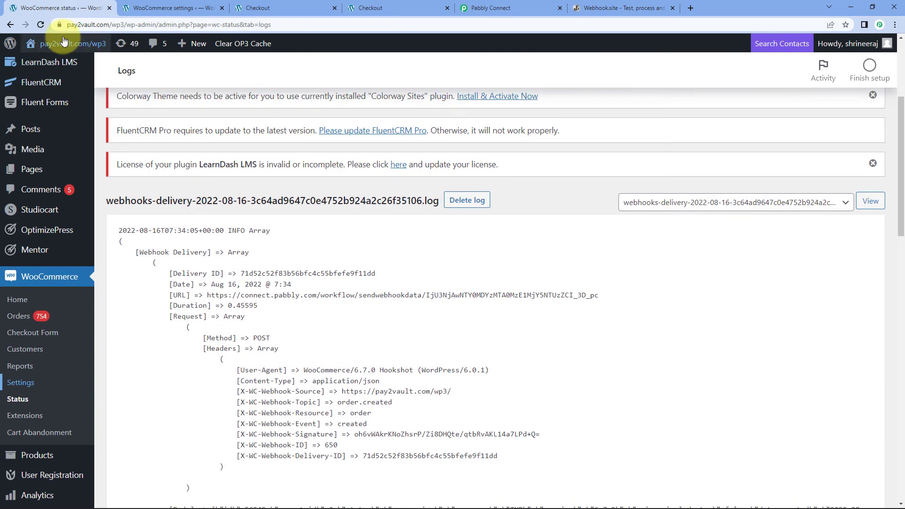
{"action": "left_click", "coordinate": [40, 25]}
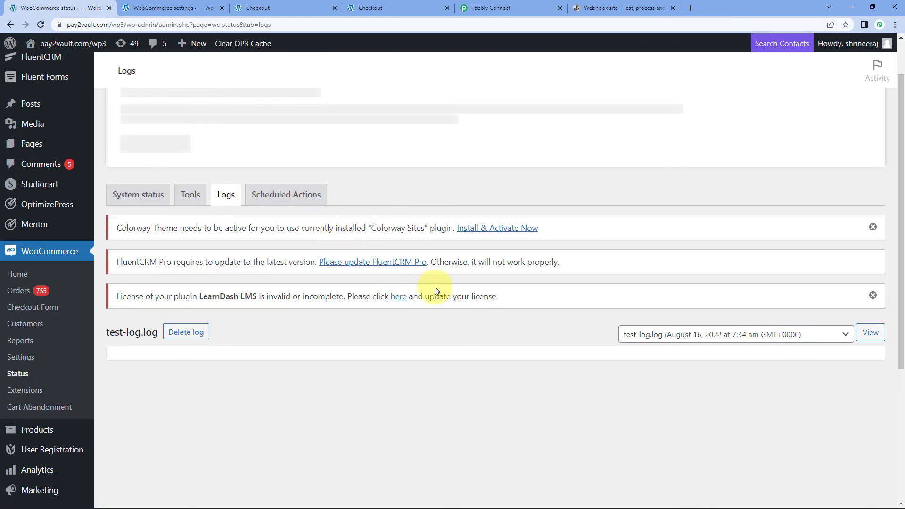
{"action": "scroll", "coordinate": [386, 276], "scroll_direction": "down", "scroll_amount": 3}
{"action": "left_click", "coordinate": [796, 243]}
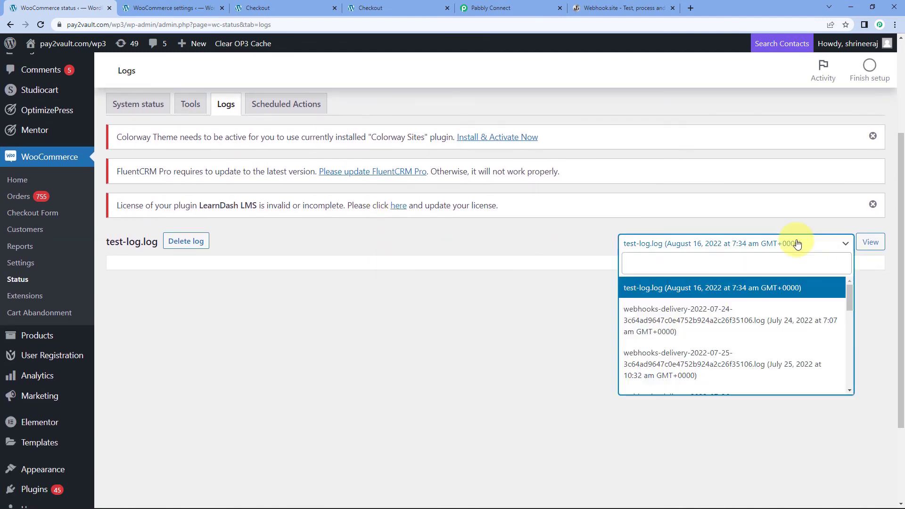
{"action": "scroll", "coordinate": [747, 335], "scroll_direction": "down", "scroll_amount": 3}
{"action": "left_click", "coordinate": [743, 369]}
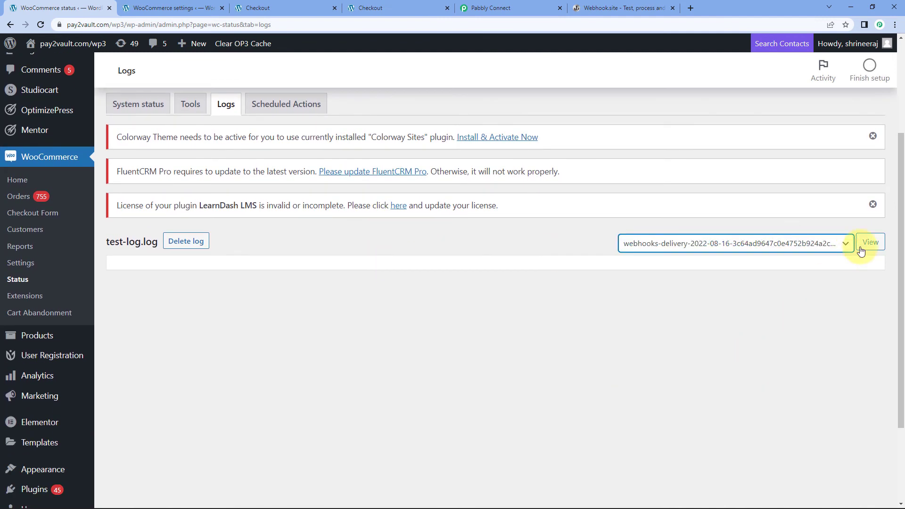
{"action": "left_click", "coordinate": [869, 242]}
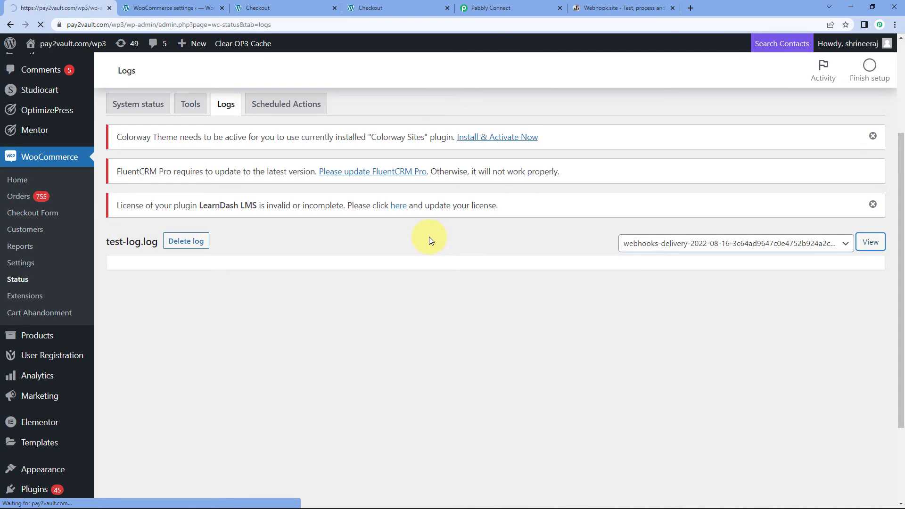
Find the Webhook.site delivery entry in the webhook log and check its delivery URL
{"action": "scroll", "coordinate": [292, 325], "scroll_direction": "down", "scroll_amount": 3}
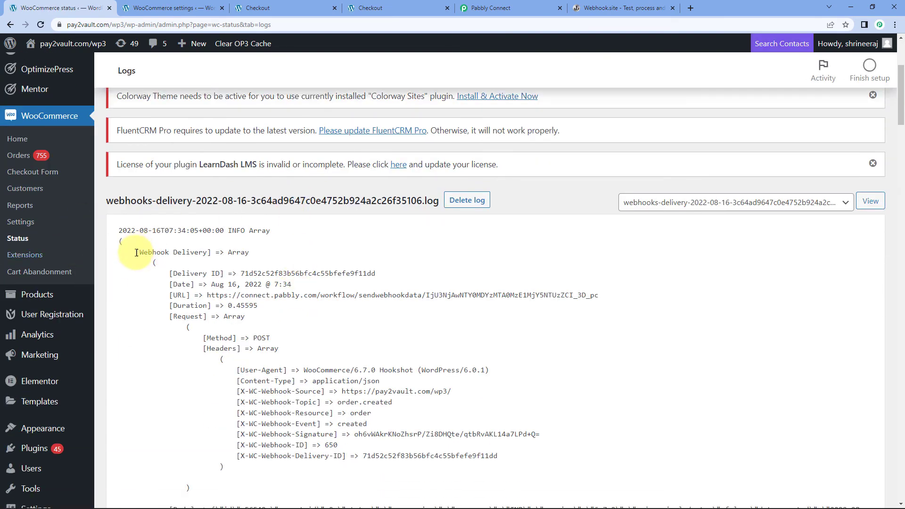
{"action": "left_click_drag", "start_coordinate": [134, 253], "coordinate": [221, 255]}
{"action": "left_click", "coordinate": [303, 263]}
{"action": "scroll", "coordinate": [302, 261], "scroll_direction": "down", "scroll_amount": 20}
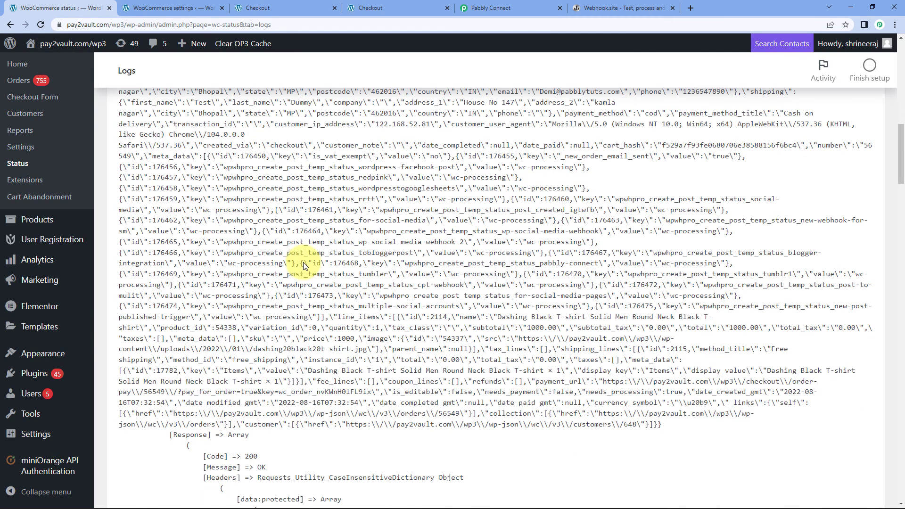
{"action": "scroll", "coordinate": [304, 262], "scroll_direction": "down", "scroll_amount": 5}
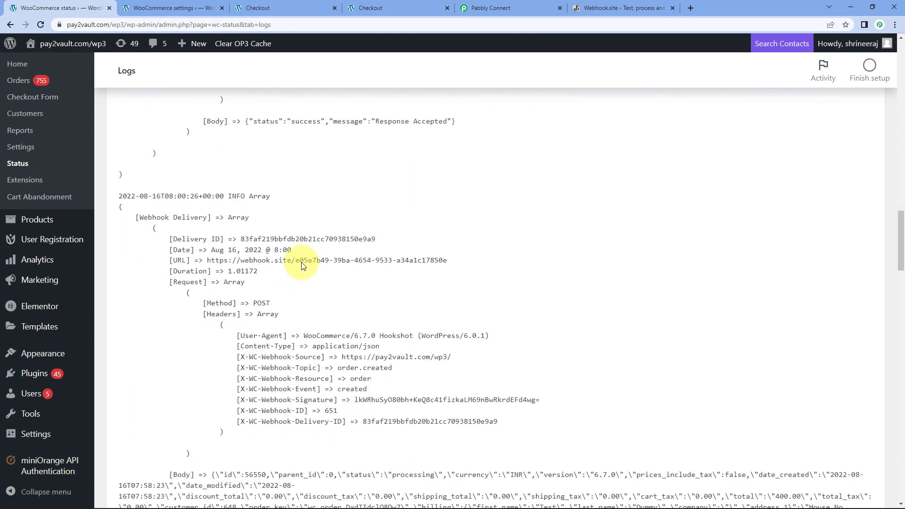
{"action": "left_click_drag", "start_coordinate": [139, 199], "coordinate": [207, 199]}
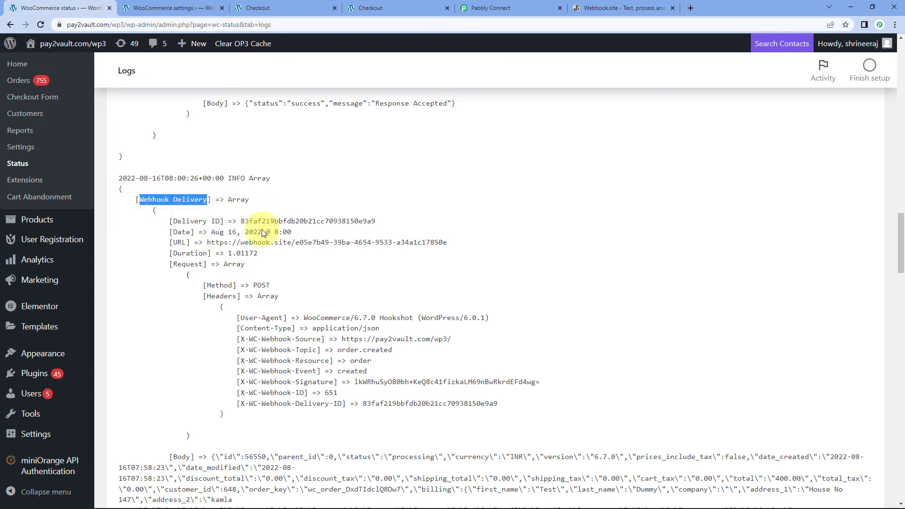
{"action": "left_click_drag", "start_coordinate": [207, 242], "coordinate": [426, 238]}
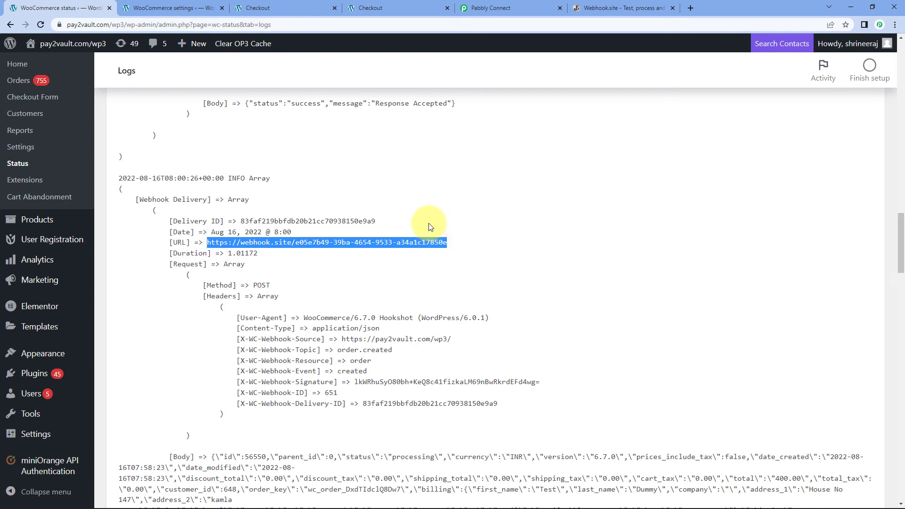
Compare the logged Webhook.site delivery's URL and order ID with the newest request on Webhook.site
{"action": "left_click", "coordinate": [617, 8]}
{"action": "scroll", "coordinate": [404, 162], "scroll_direction": "up", "scroll_amount": 4}
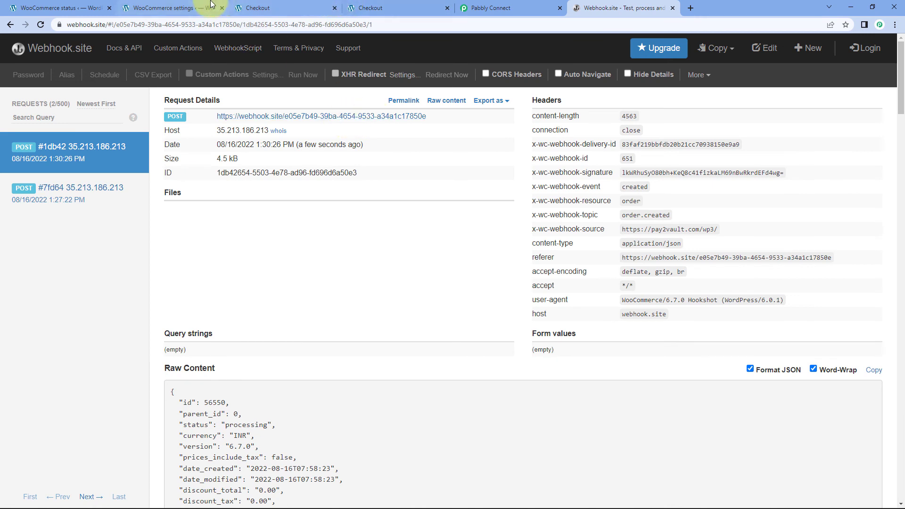
{"action": "left_click", "coordinate": [61, 8]}
{"action": "left_click", "coordinate": [290, 268]}
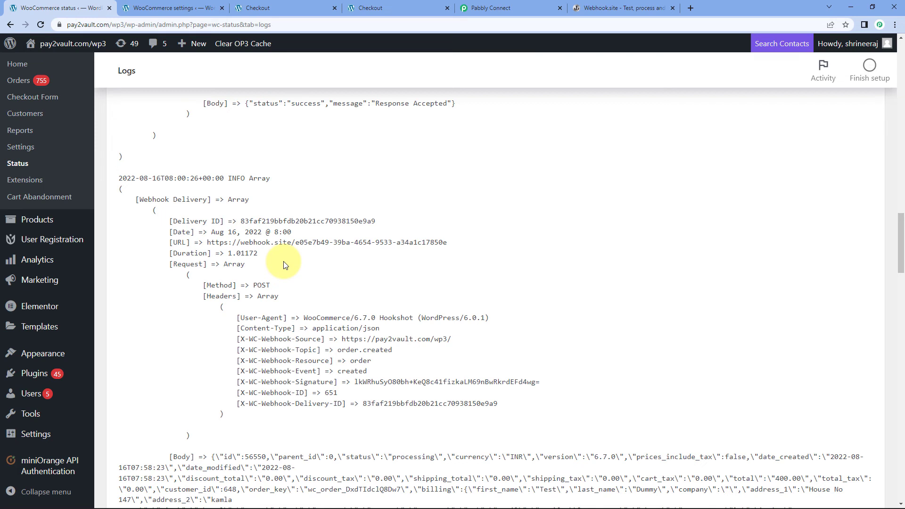
{"action": "scroll", "coordinate": [285, 264], "scroll_direction": "down", "scroll_amount": 2}
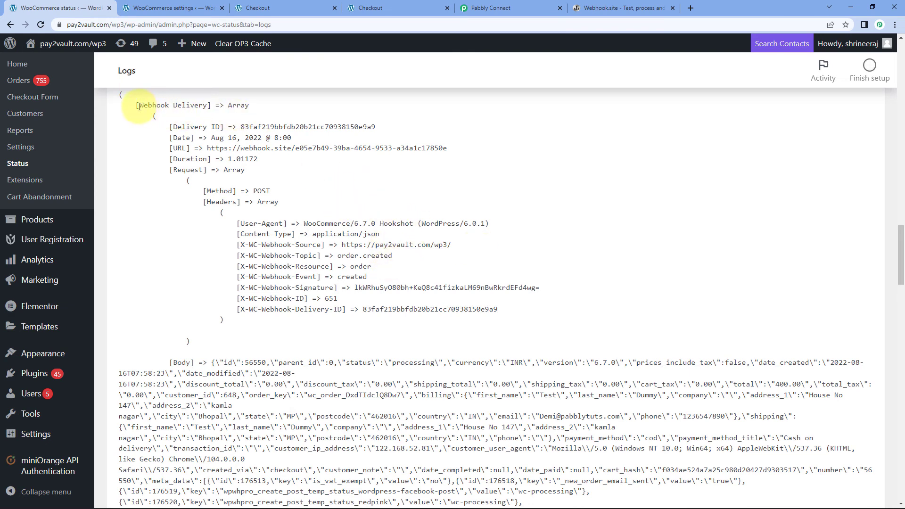
{"action": "left_click_drag", "start_coordinate": [138, 105], "coordinate": [206, 106]}
{"action": "left_click", "coordinate": [621, 7]}
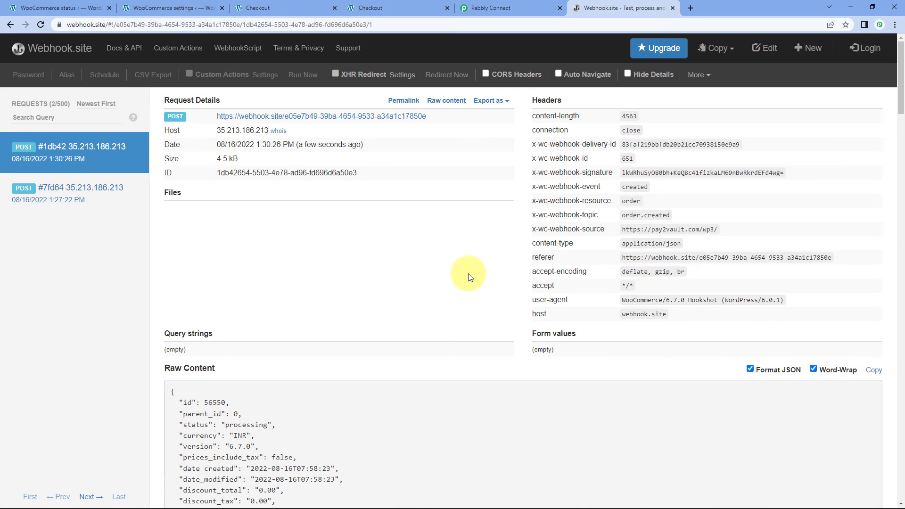
{"action": "left_click", "coordinate": [24, 8]}
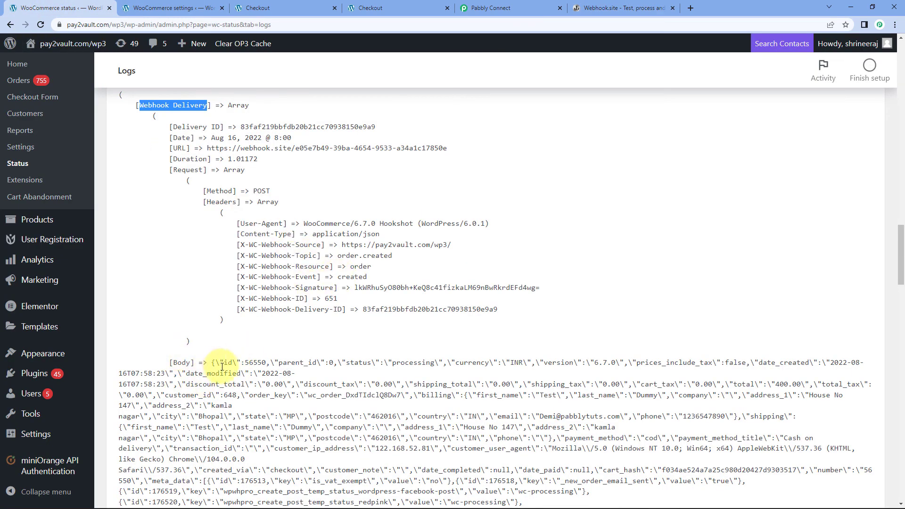
{"action": "double_click", "coordinate": [253, 362]}
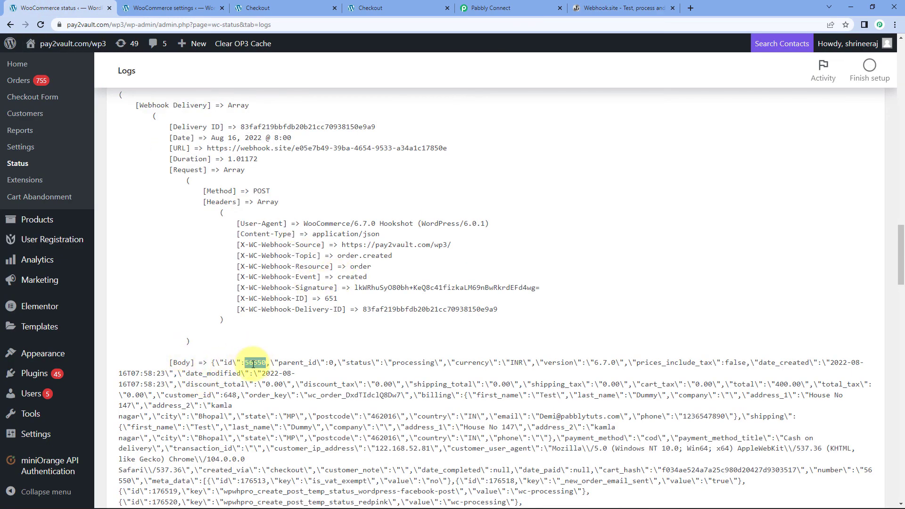
Examine the log's latest Pabbly Connect delivery entry and its URL, and return to the request on Webhook.site
{"action": "scroll", "coordinate": [323, 334], "scroll_direction": "down", "scroll_amount": 10}
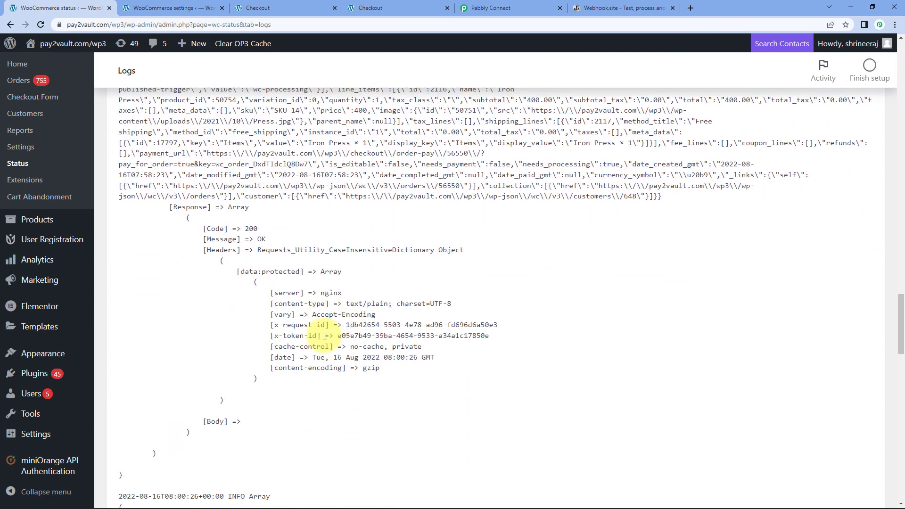
{"action": "scroll", "coordinate": [324, 335], "scroll_direction": "down", "scroll_amount": 7}
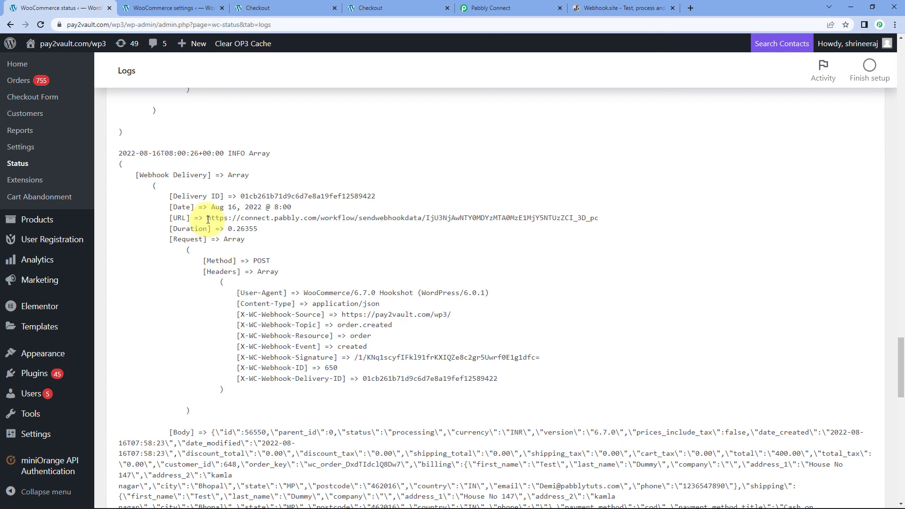
{"action": "double_click", "coordinate": [207, 217]}
{"action": "left_click_drag", "start_coordinate": [139, 175], "coordinate": [210, 175]}
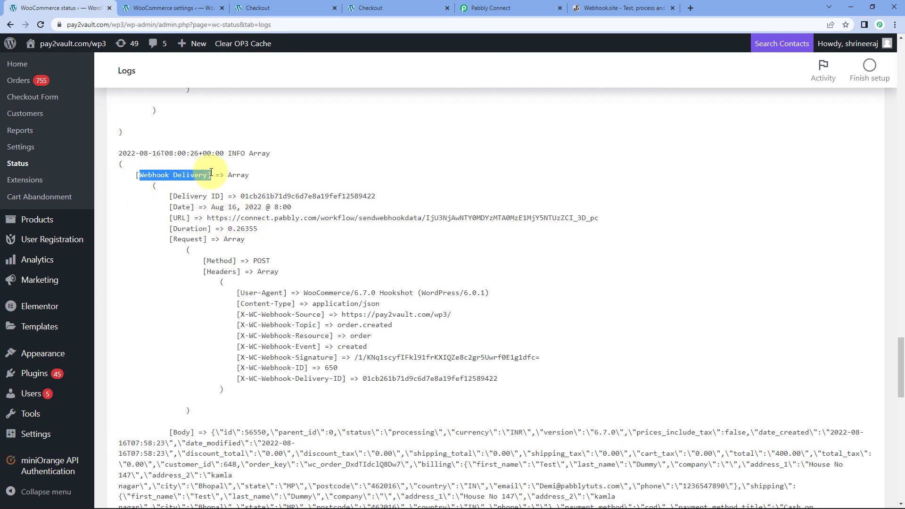
{"action": "left_click", "coordinate": [214, 197]}
{"action": "left_click_drag", "start_coordinate": [207, 218], "coordinate": [597, 219]}
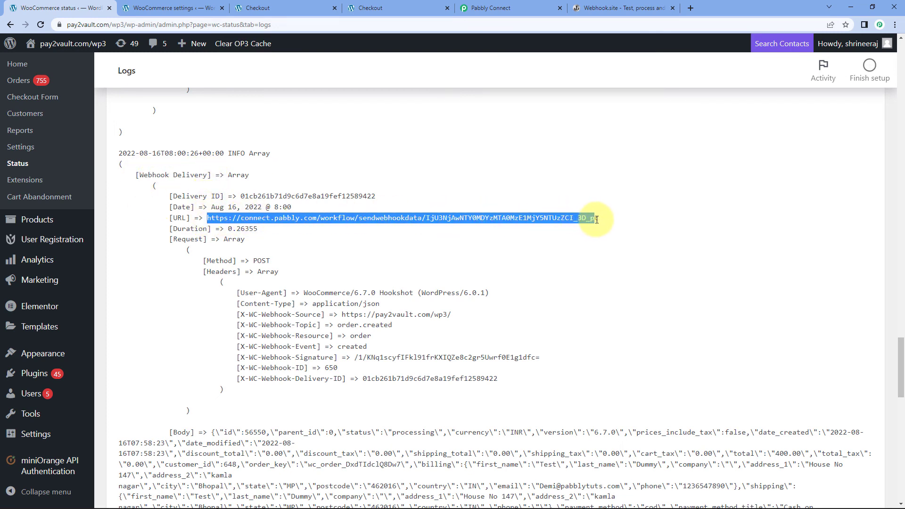
{"action": "left_click", "coordinate": [597, 220]}
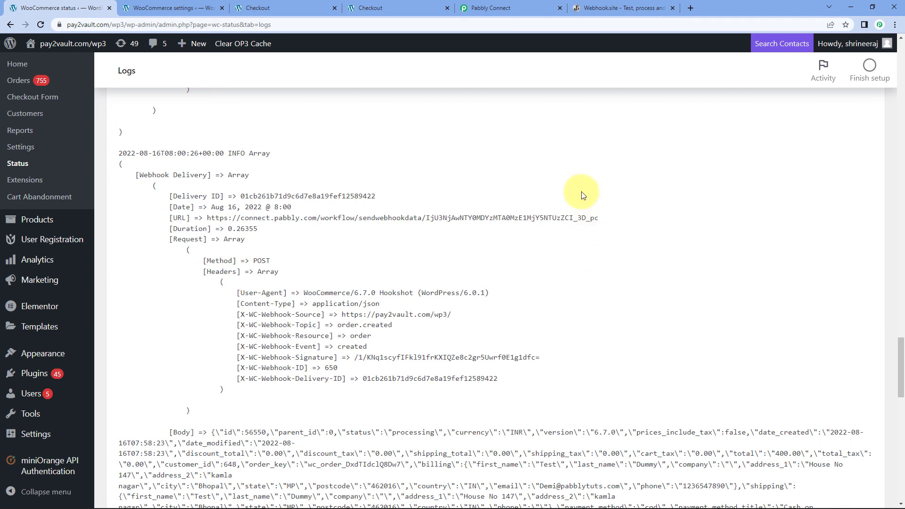
{"action": "left_click", "coordinate": [634, 9]}
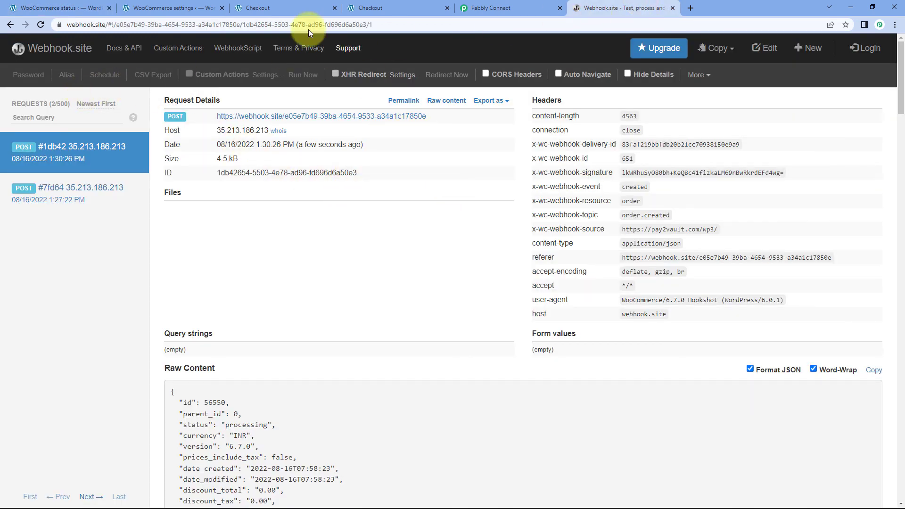
Compare the logged Pabbly Connect delivery with the response received in the Pabbly Connect workflow and the newest Webhook.site request
{"action": "left_click", "coordinate": [59, 8]}
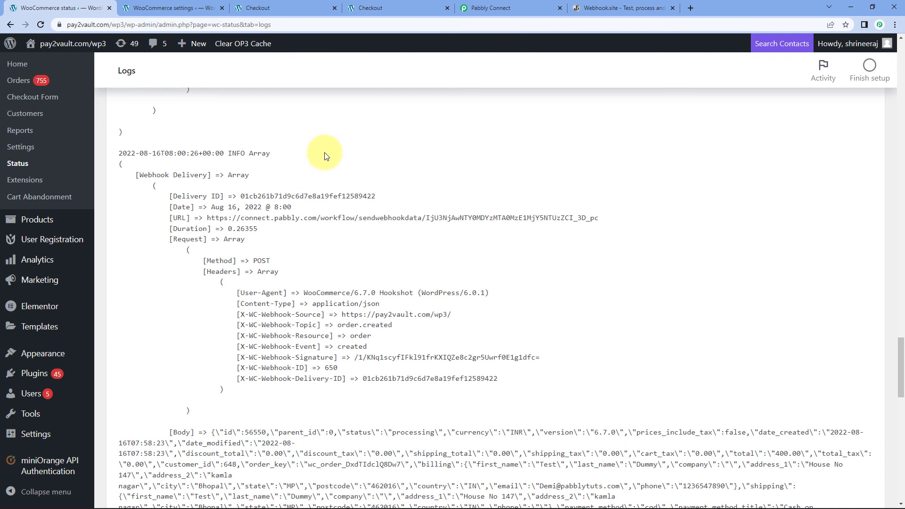
{"action": "left_click", "coordinate": [506, 5]}
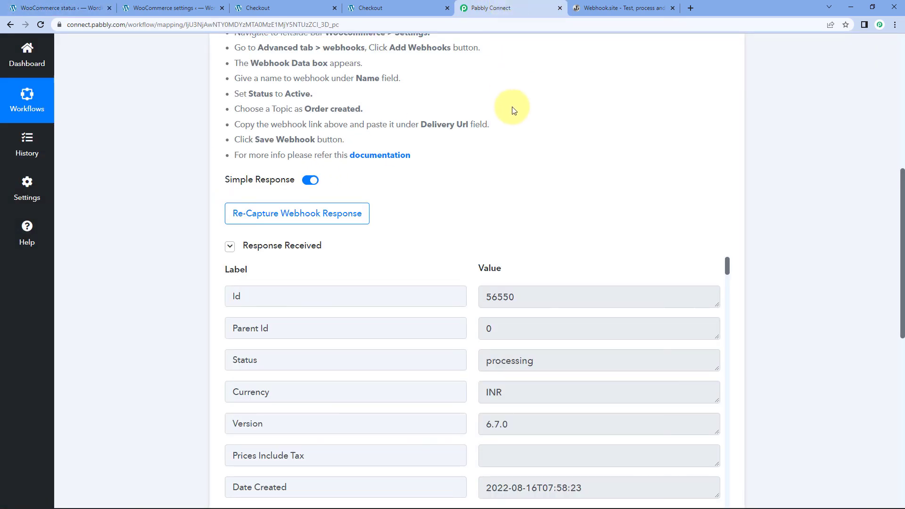
{"action": "left_click", "coordinate": [609, 7]}
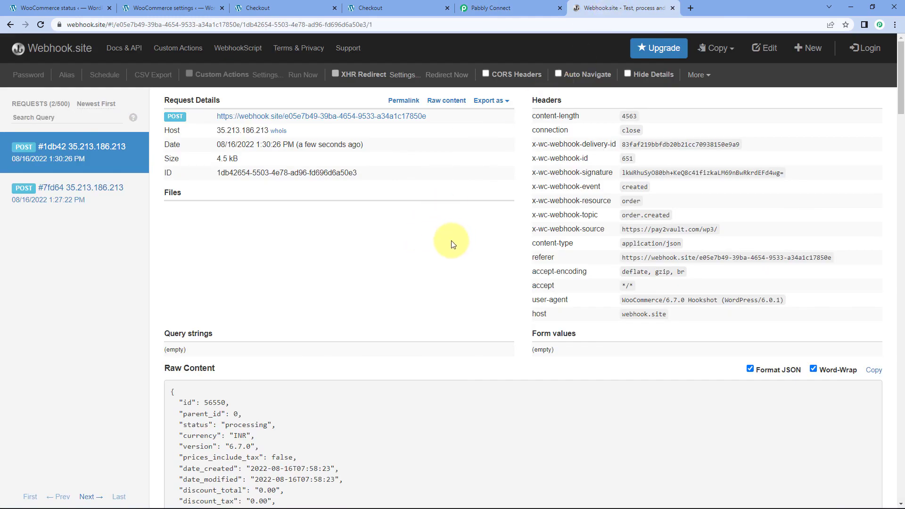
Review the WooCommerce webhooks-delivery log from the latest Pabbly Connect entry back to the beginning of the log
{"action": "key", "text": "ctrl+1"}
{"action": "scroll", "coordinate": [453, 274], "scroll_direction": "up", "scroll_amount": 1}
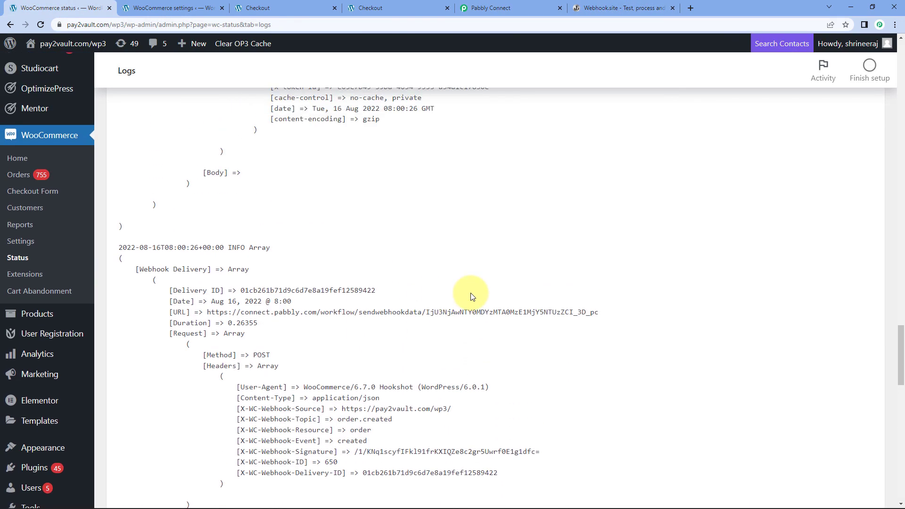
{"action": "scroll", "coordinate": [473, 296], "scroll_direction": "up", "scroll_amount": 6}
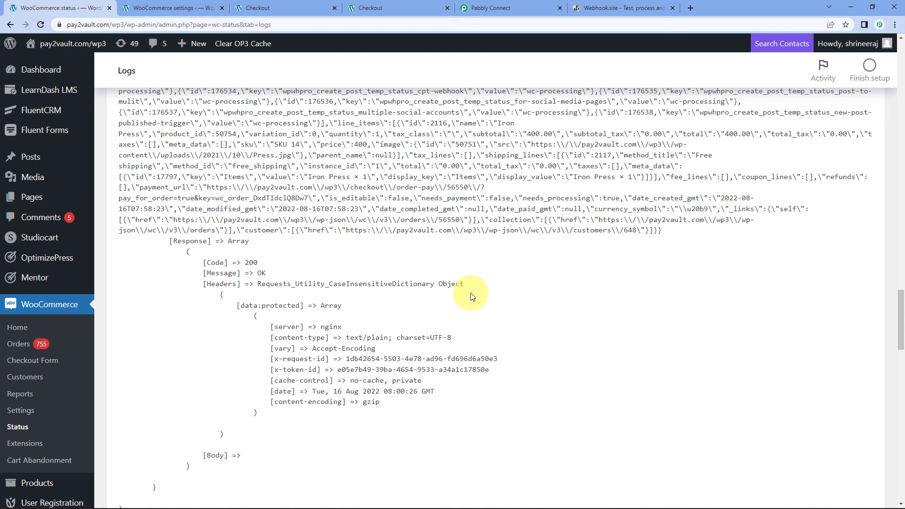
{"action": "scroll", "coordinate": [472, 296], "scroll_direction": "up", "scroll_amount": 15}
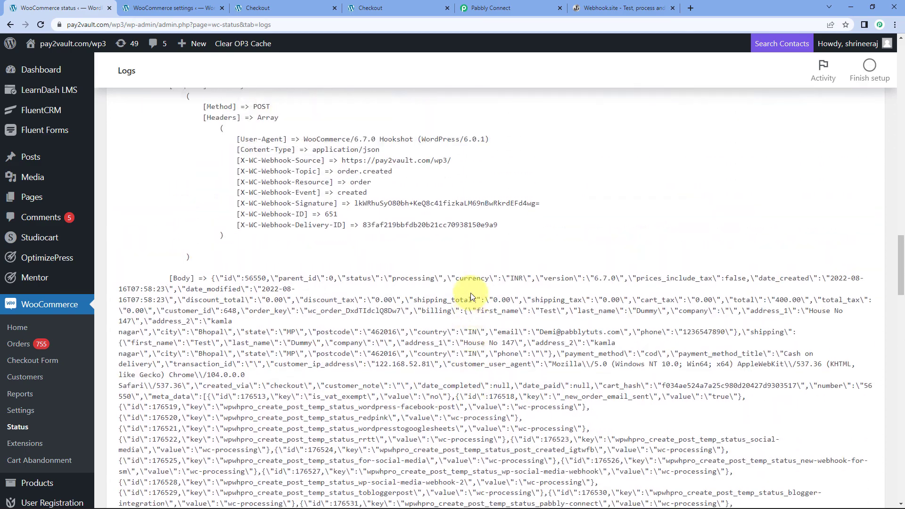
{"action": "scroll", "coordinate": [471, 294], "scroll_direction": "up", "scroll_amount": 20}
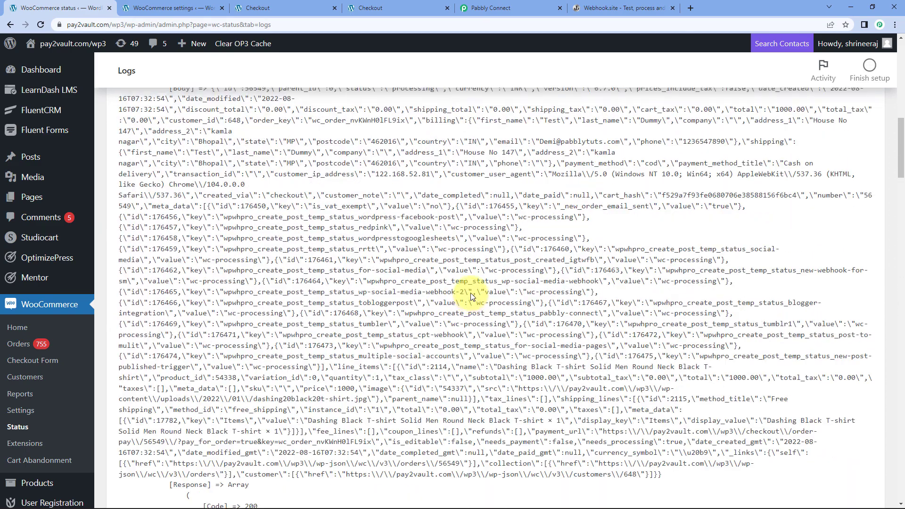
{"action": "scroll", "coordinate": [470, 296], "scroll_direction": "up", "scroll_amount": 5}
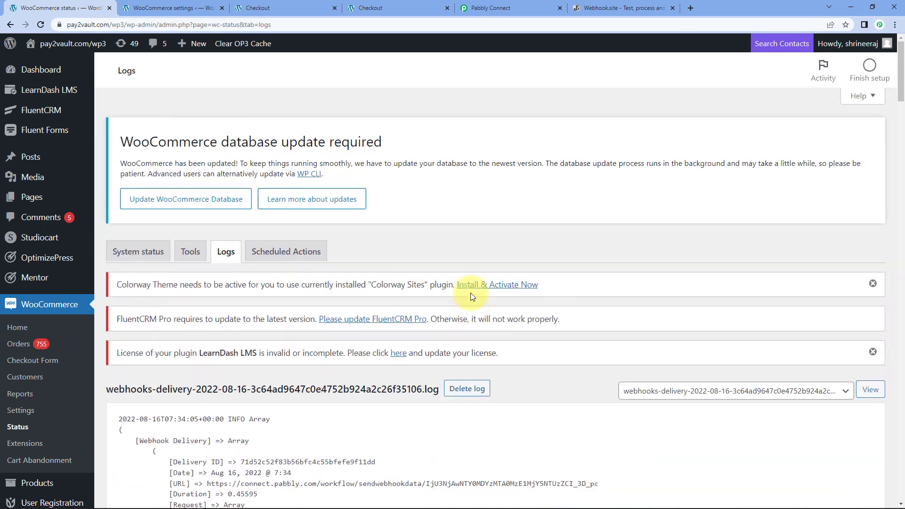
Switch to Pabbly Connect and collapse the WooCommerce New Order Created trigger to show the workflow overview
{"action": "left_click", "coordinate": [496, 6]}
{"action": "scroll", "coordinate": [547, 207], "scroll_direction": "up", "scroll_amount": 5}
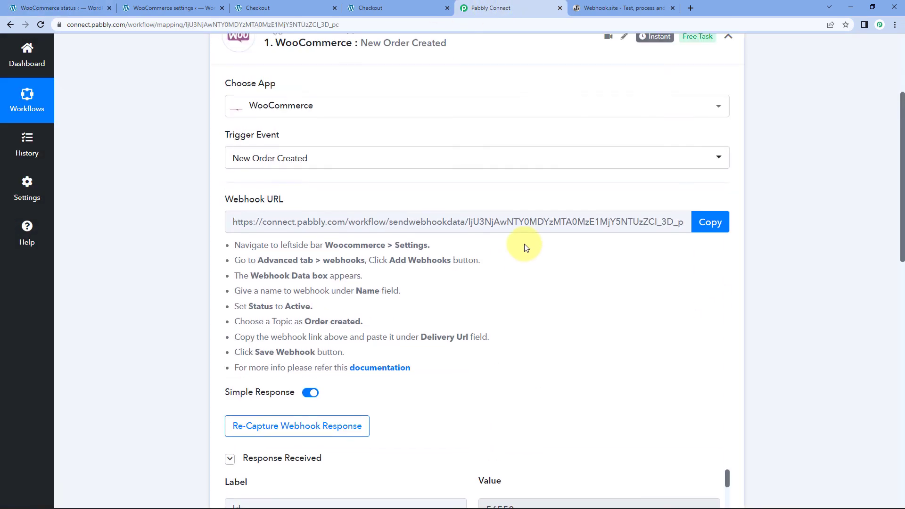
{"action": "scroll", "coordinate": [507, 271], "scroll_direction": "up", "scroll_amount": 1}
{"action": "left_click", "coordinate": [469, 112]}
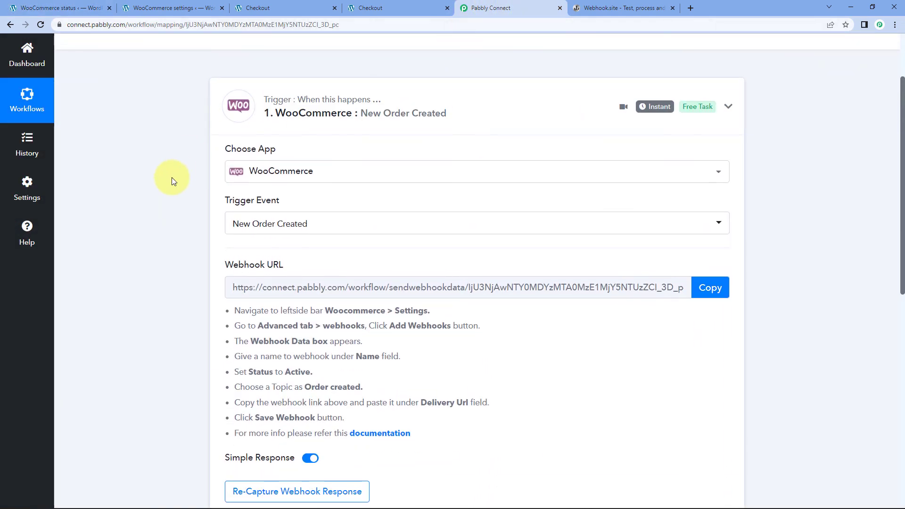
{"action": "scroll", "coordinate": [167, 216], "scroll_direction": "up", "scroll_amount": 1}
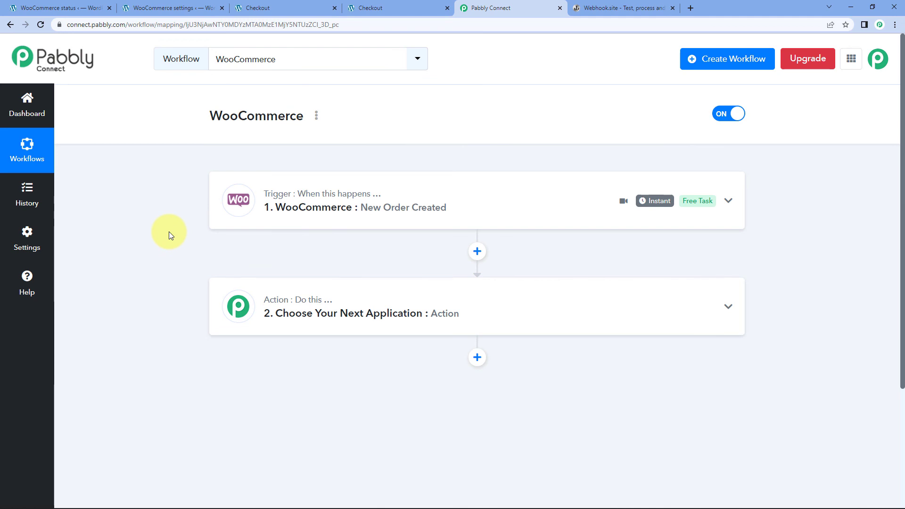